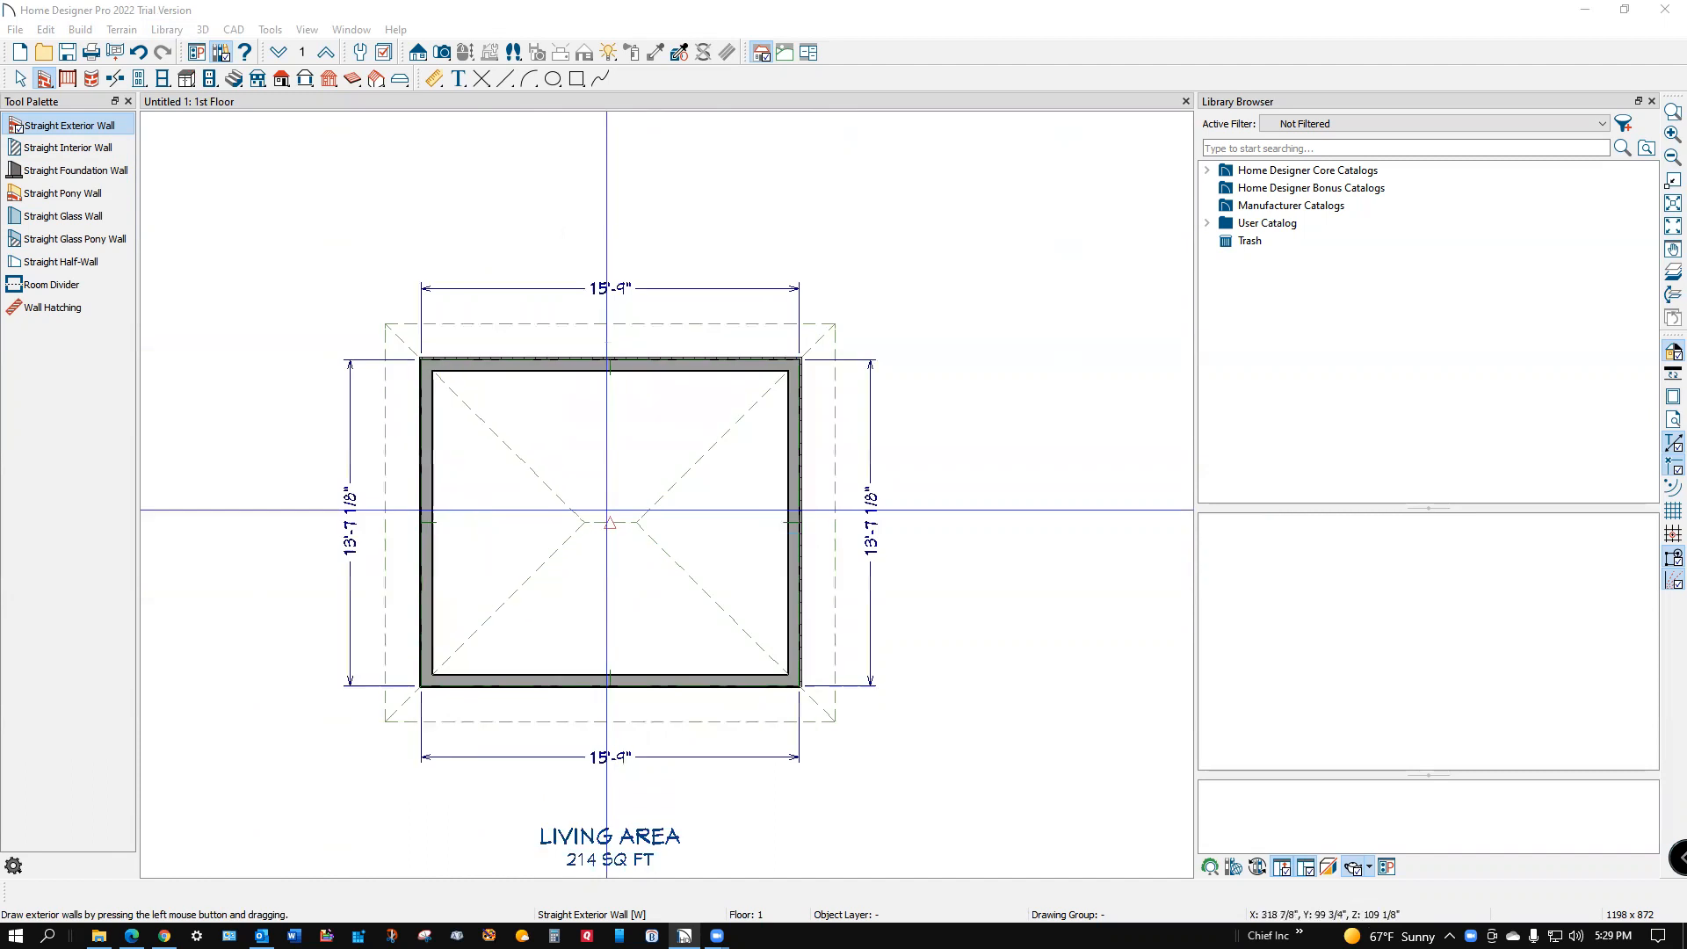
# - Place a full height cabinet against the inside of the top wall of the room, near its middle
pyautogui.scroll(2, 606, 509)
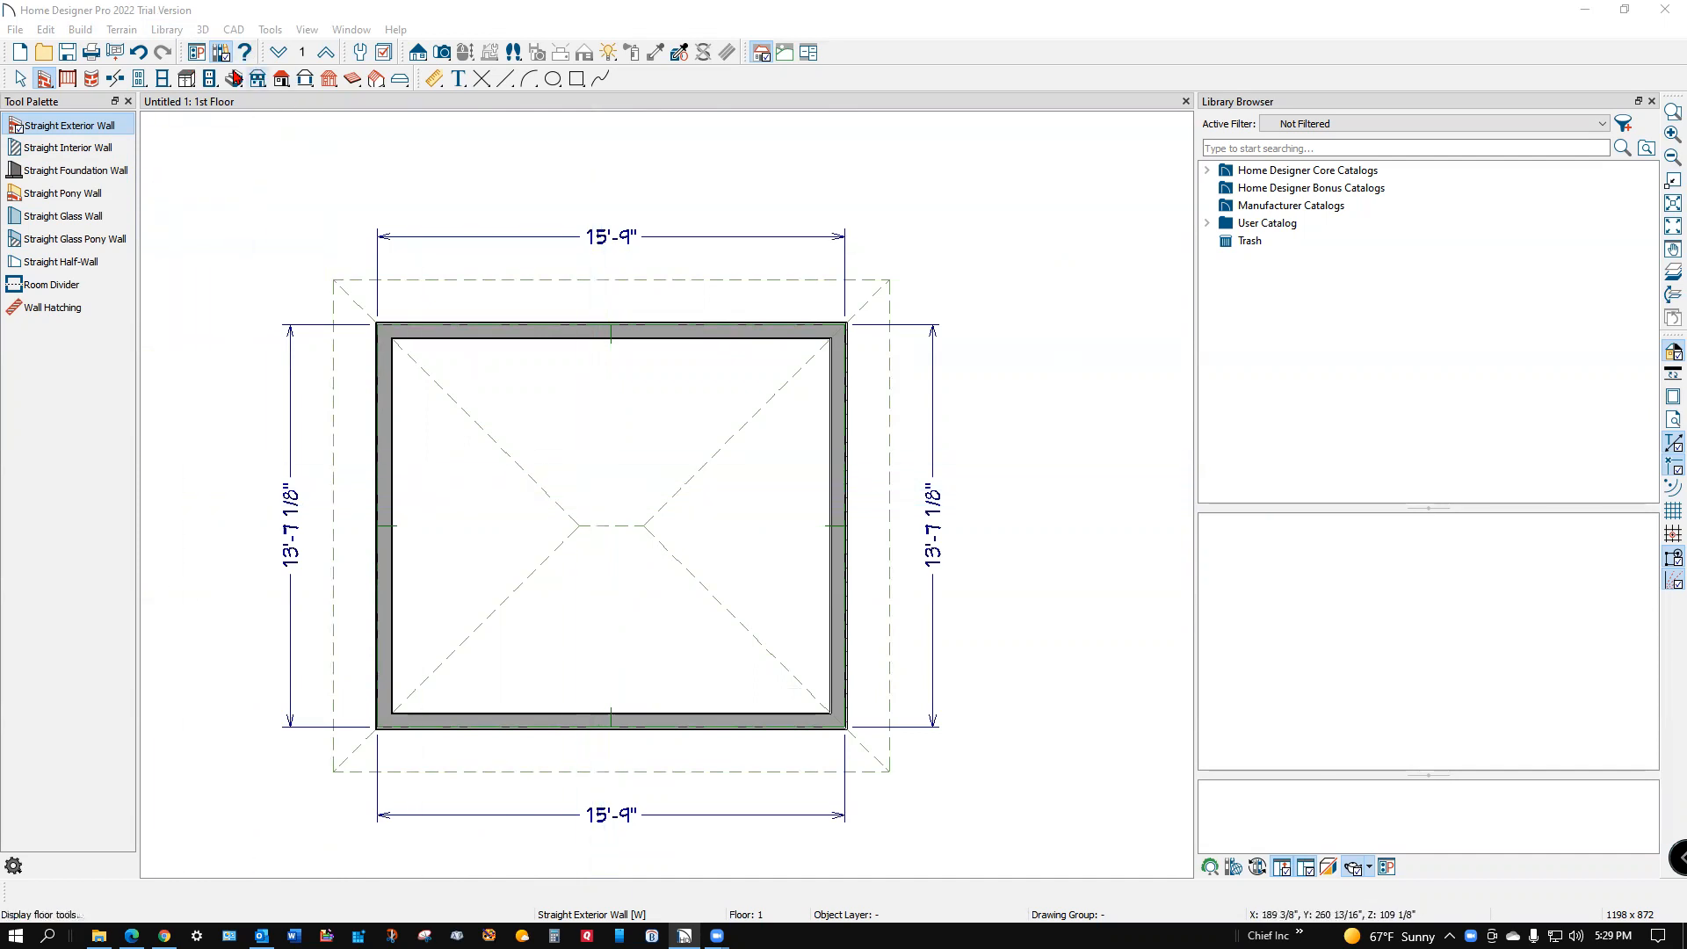
pyautogui.click(186, 81)
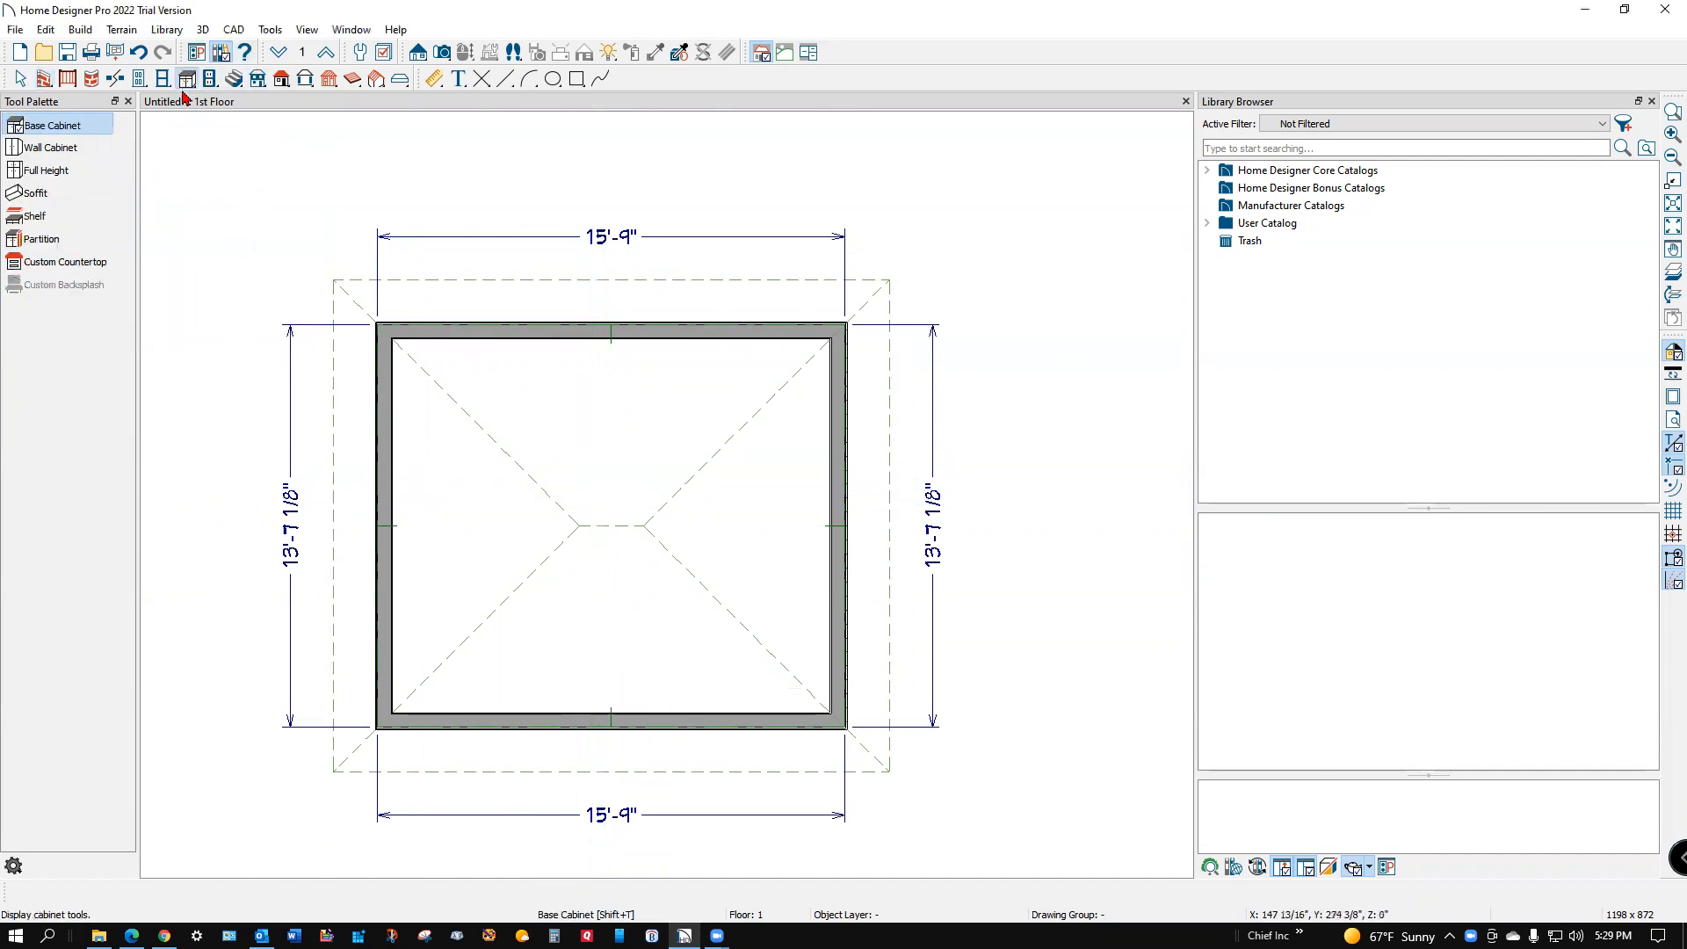
pyautogui.click(44, 171)
pyautogui.click(606, 357)
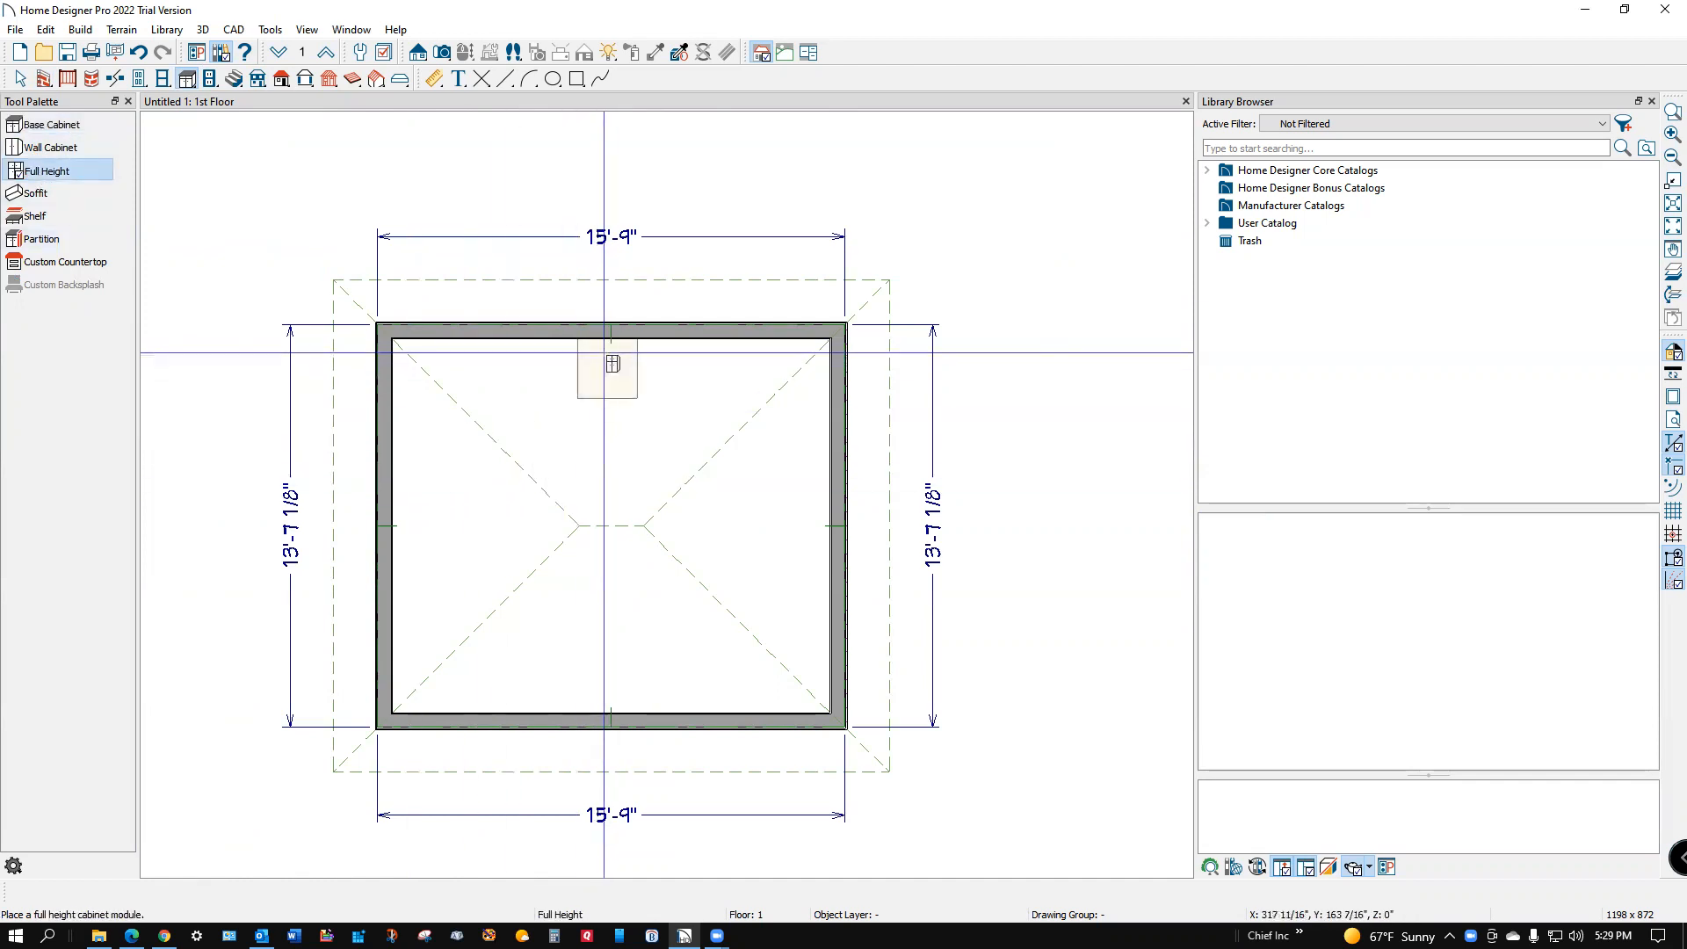
# - Create a wall elevation looking at the wall with the full height cabinet
pyautogui.click(418, 53)
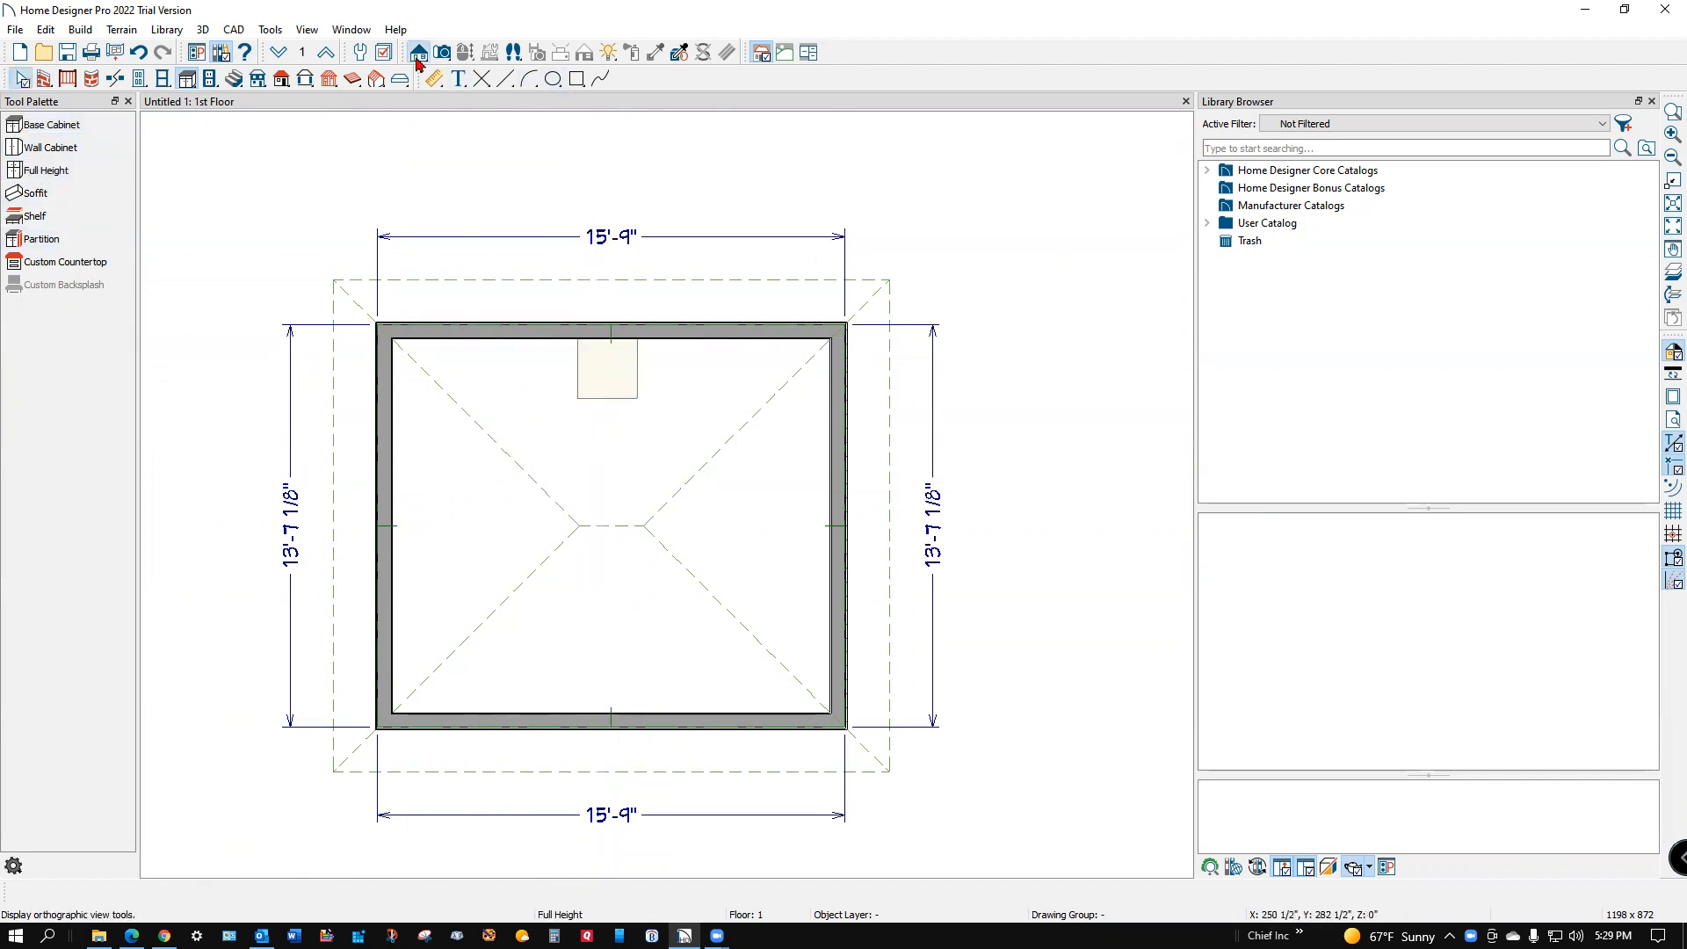
pyautogui.click(51, 170)
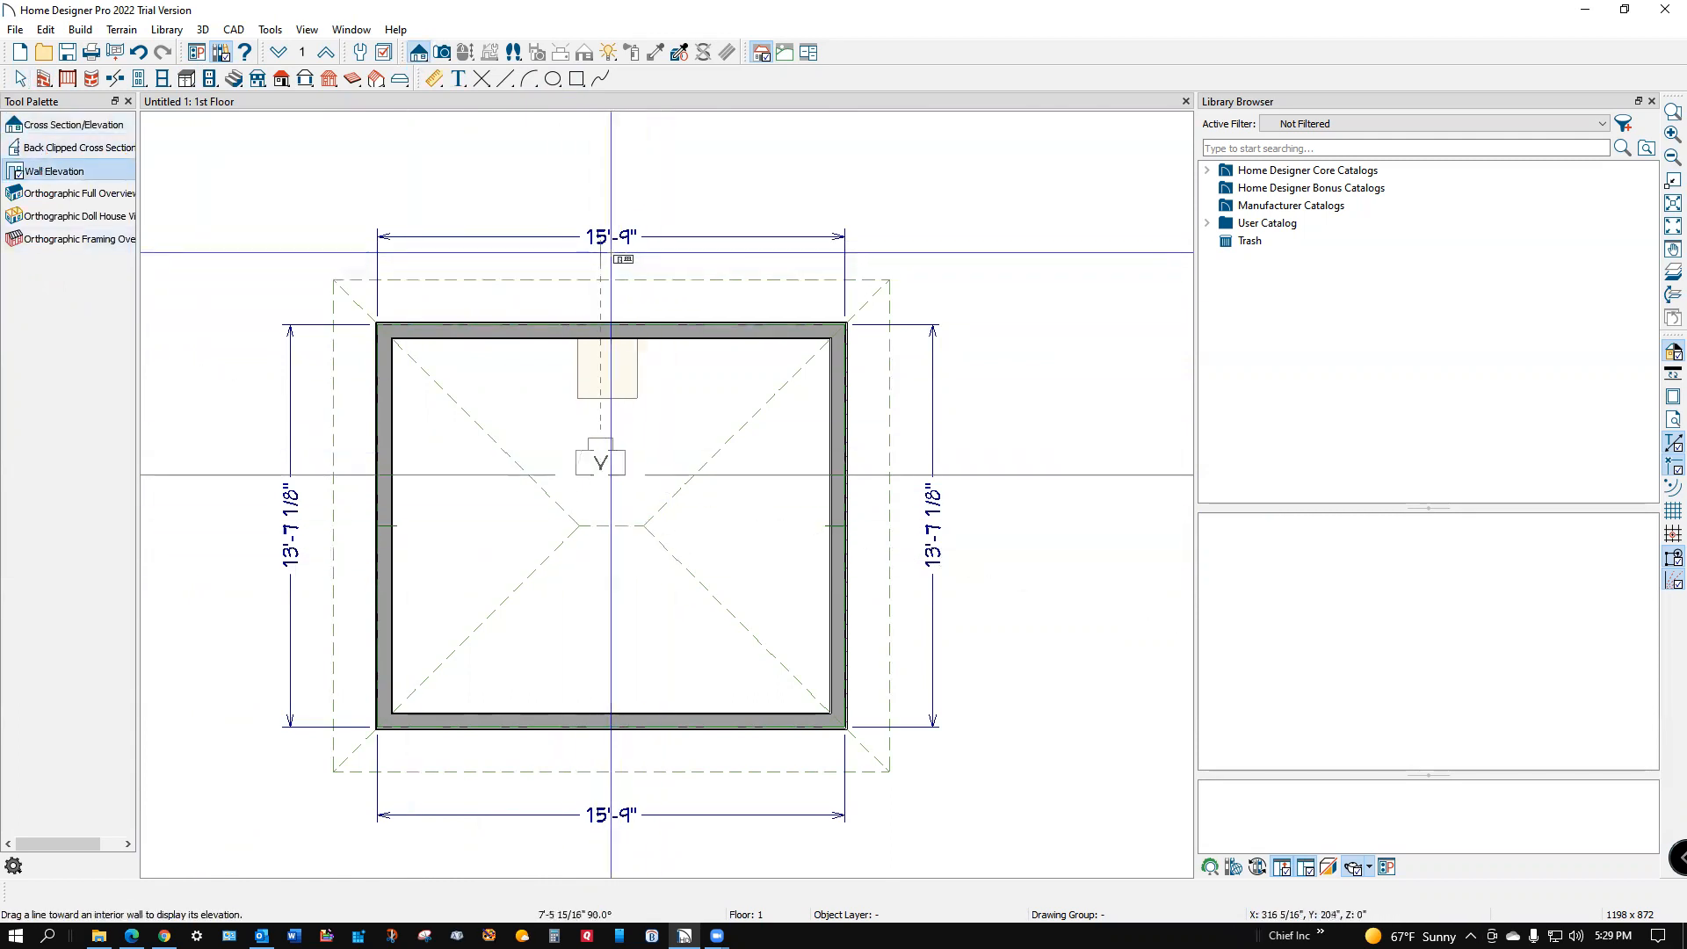
pyautogui.moveTo(610, 252); pyautogui.dragTo(632, 415)
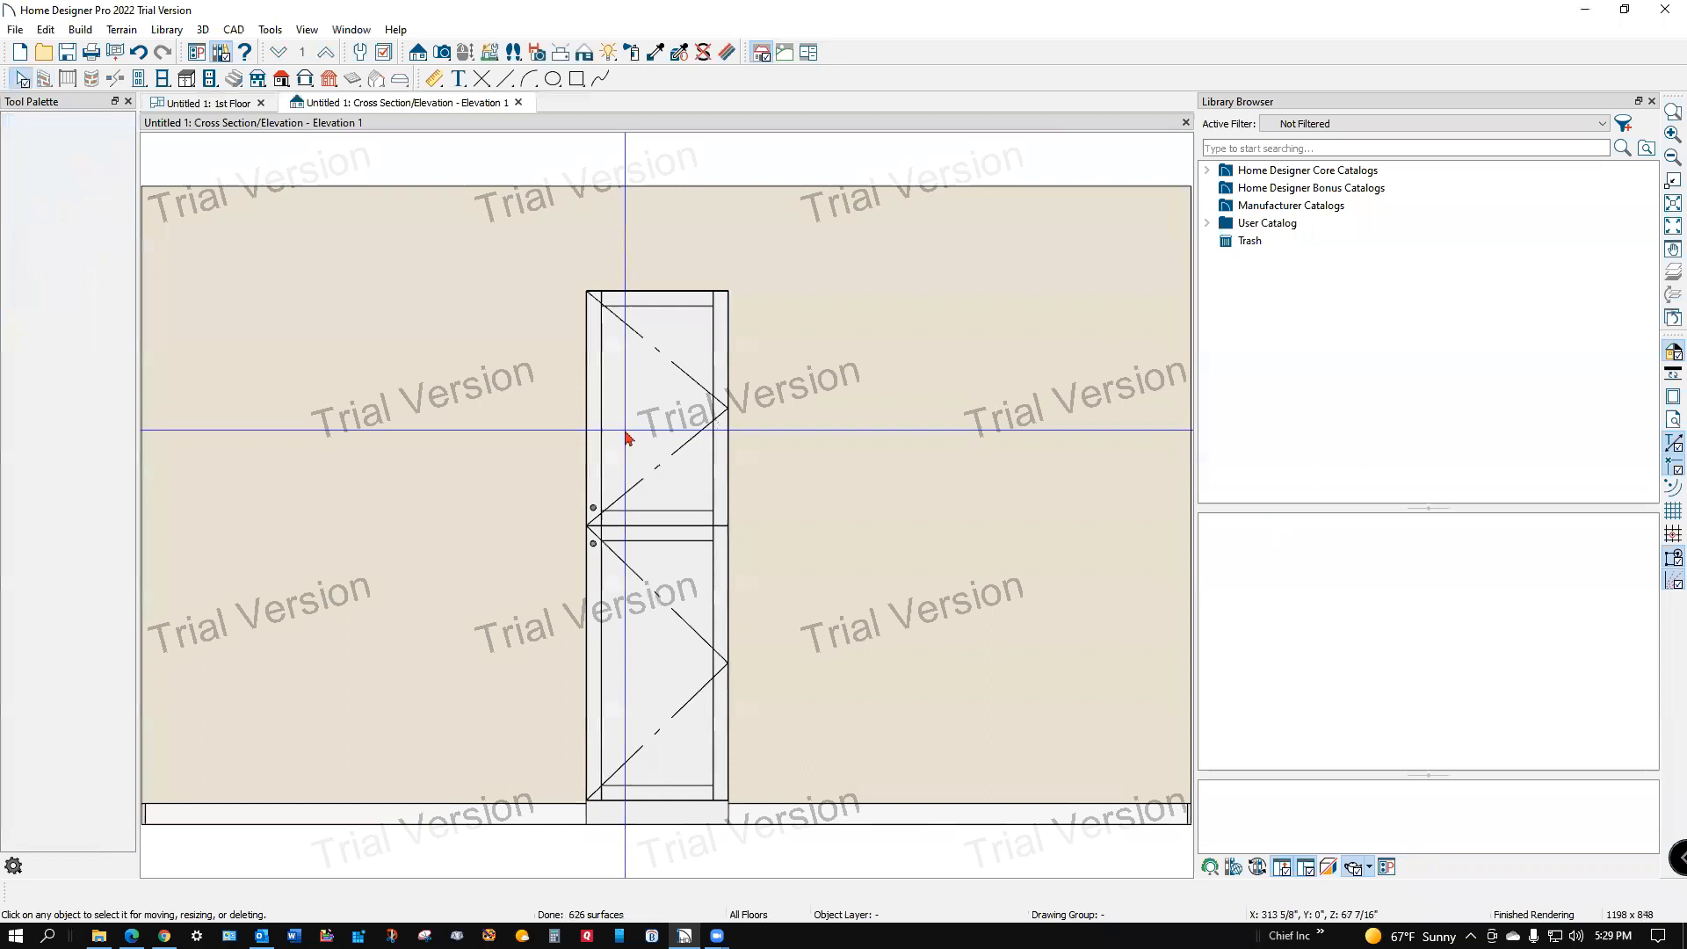
pyautogui.scroll(2, 654, 654)
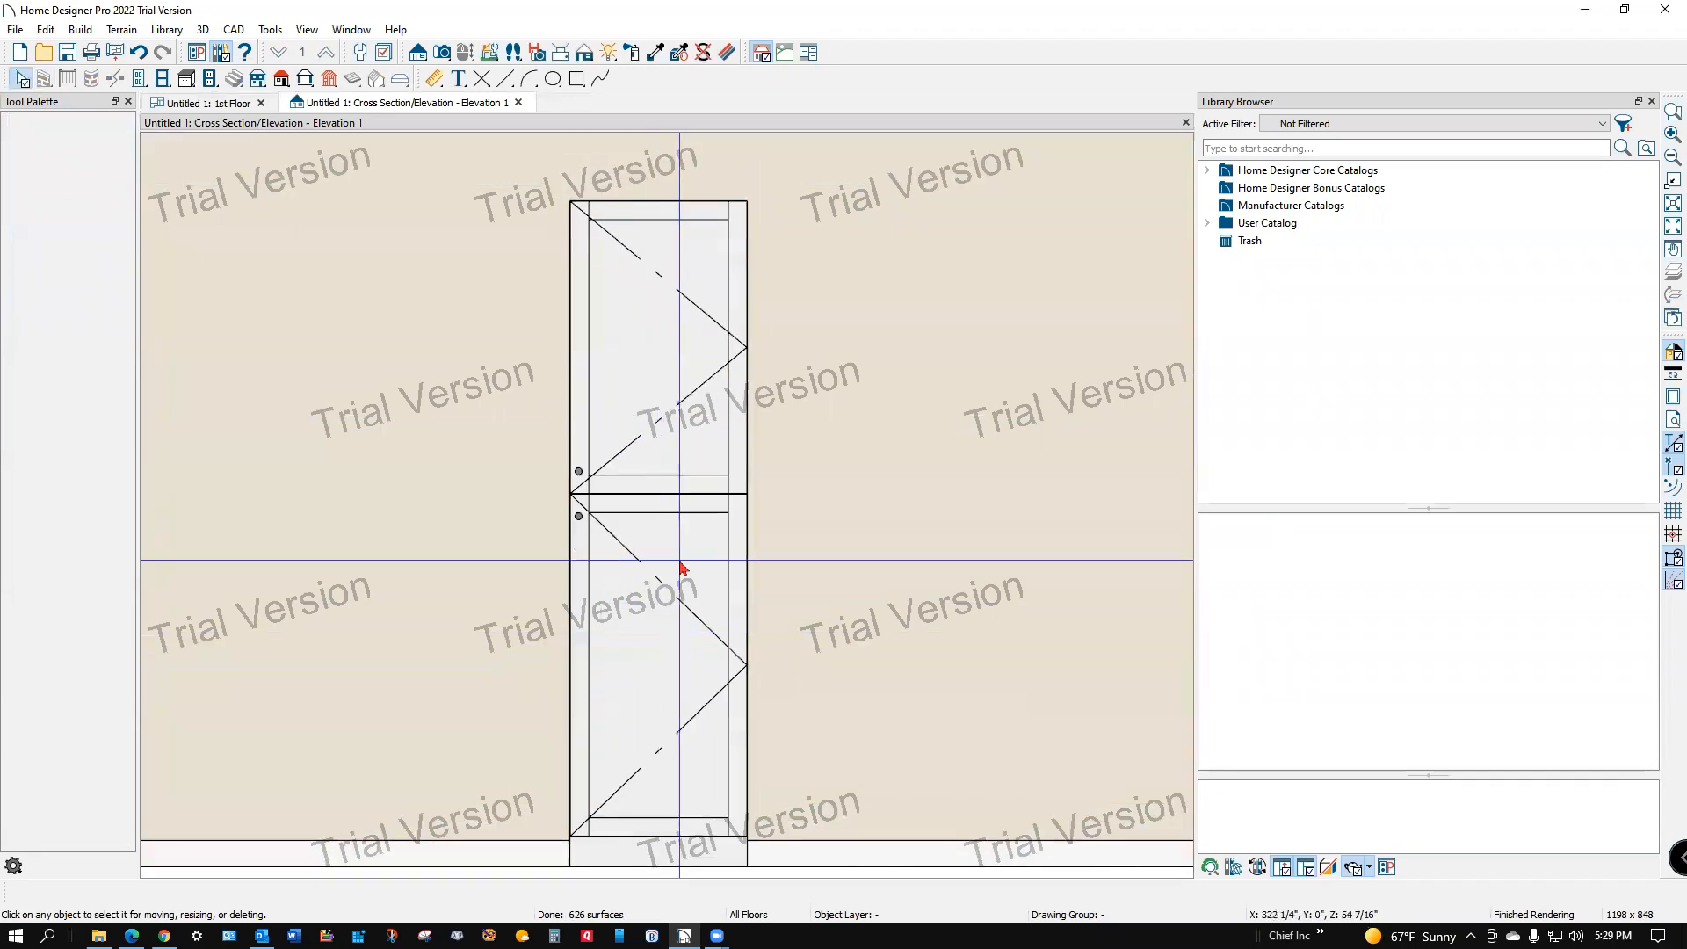
pyautogui.scroll(-2, 681, 407)
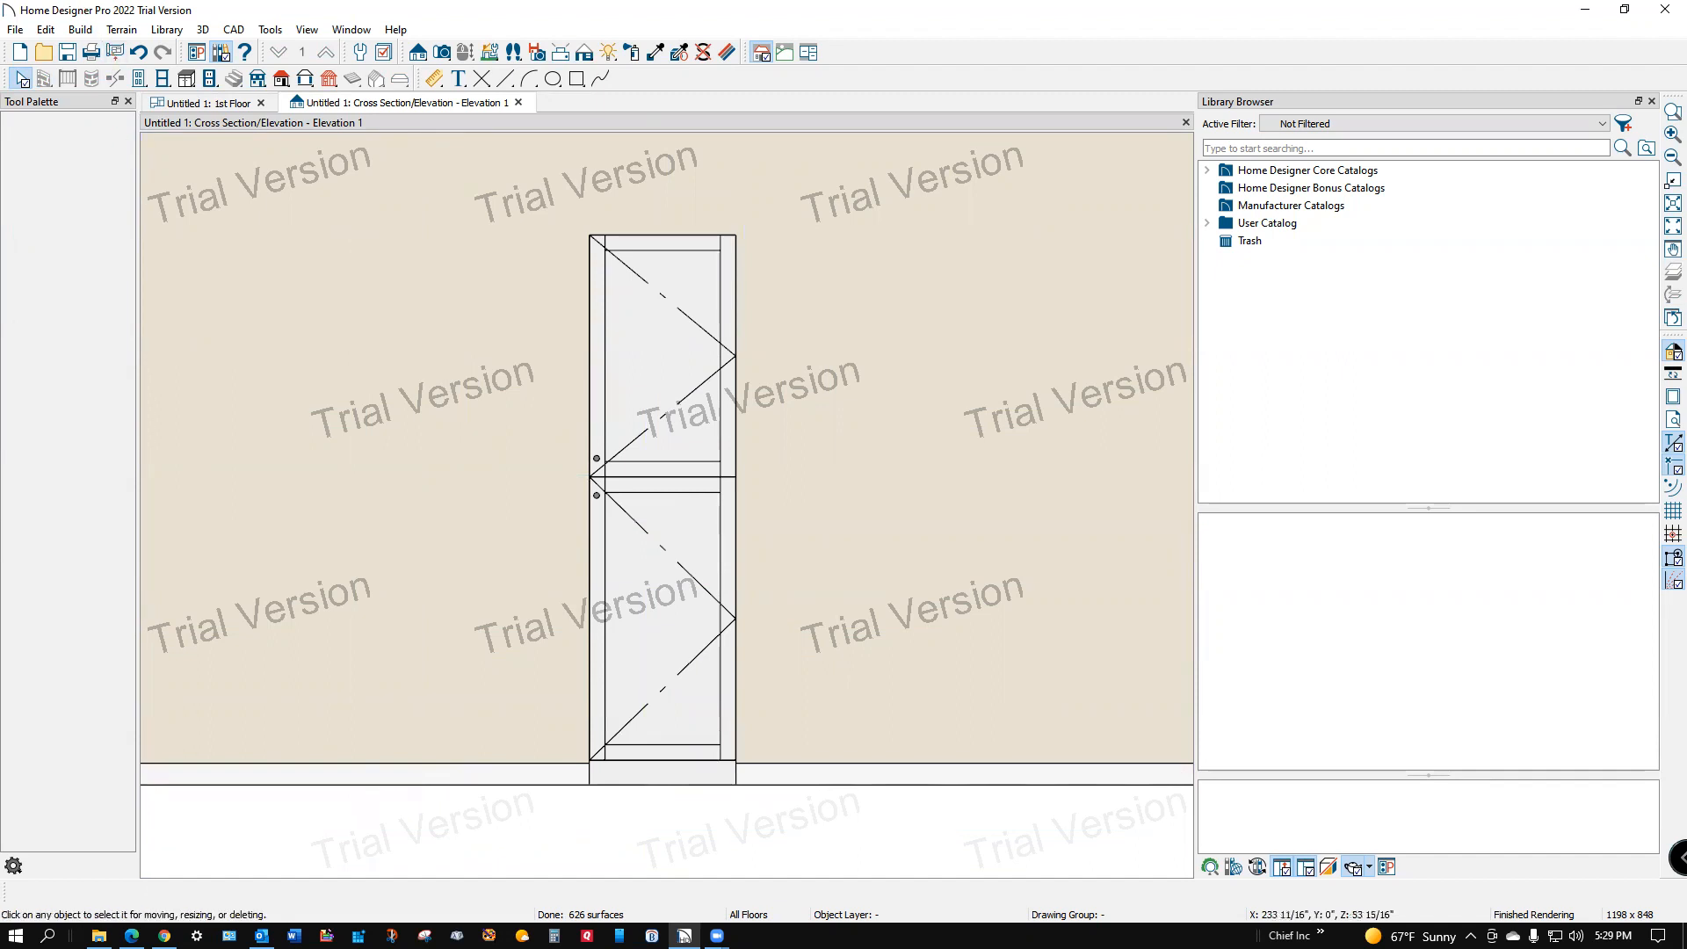
# - Switch to Chrome, examine the enlarged photo in the pantry cabinet forum topic, and return to Home Designer Pro
pyautogui.click(164, 936)
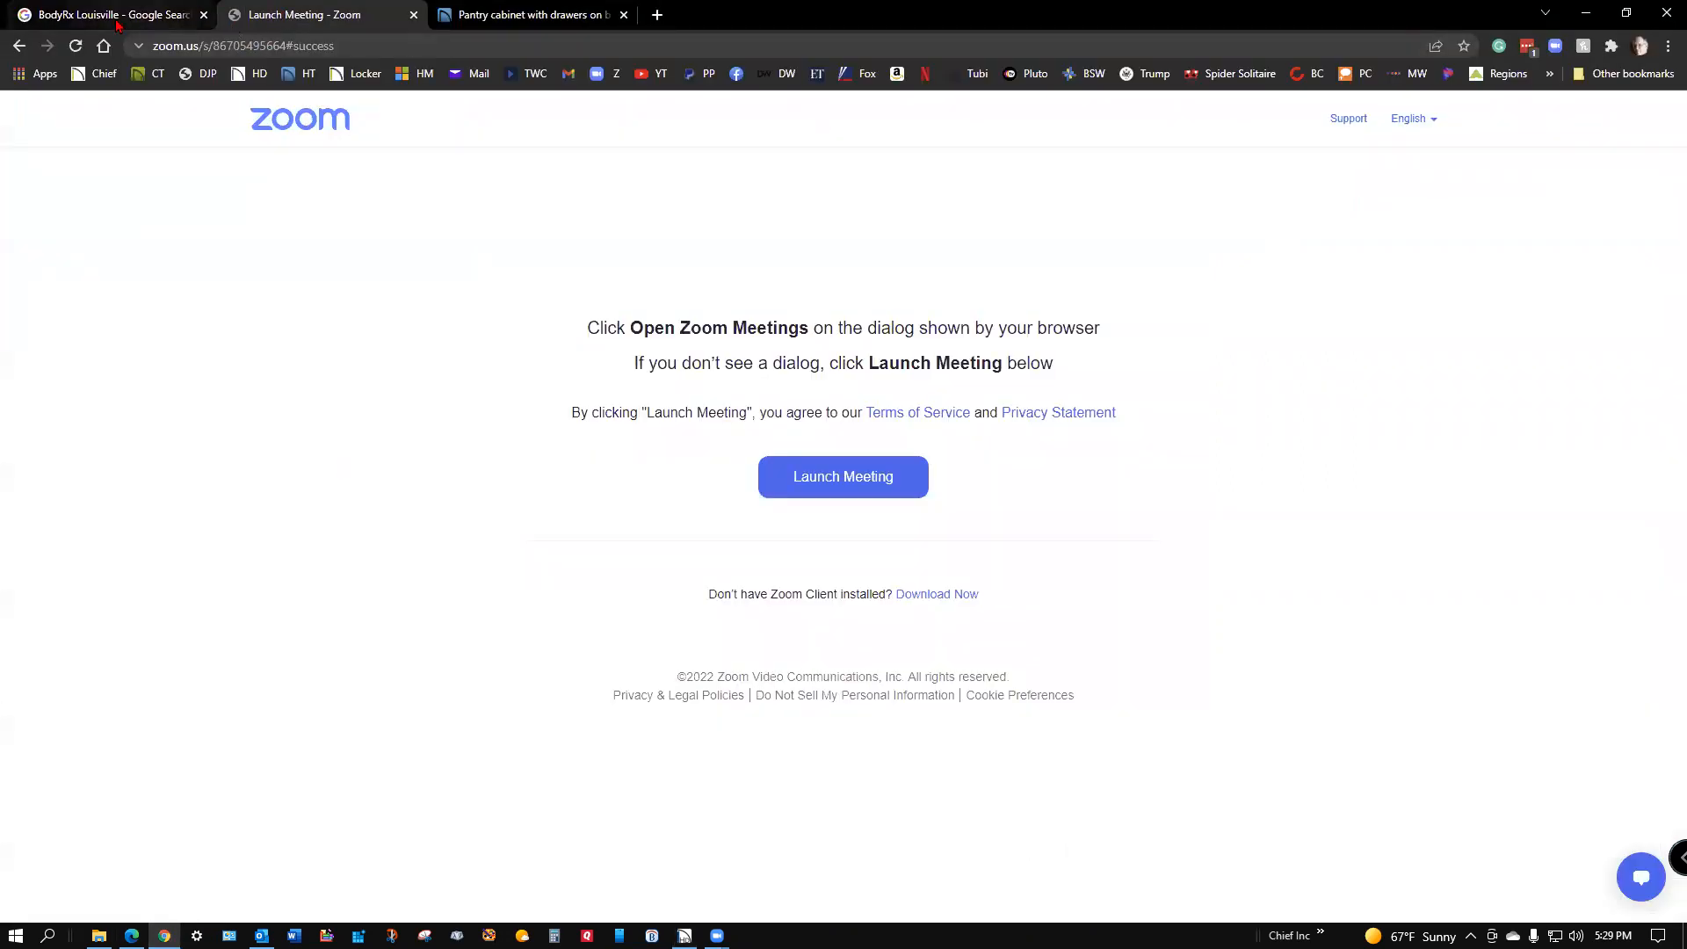
pyautogui.click(520, 14)
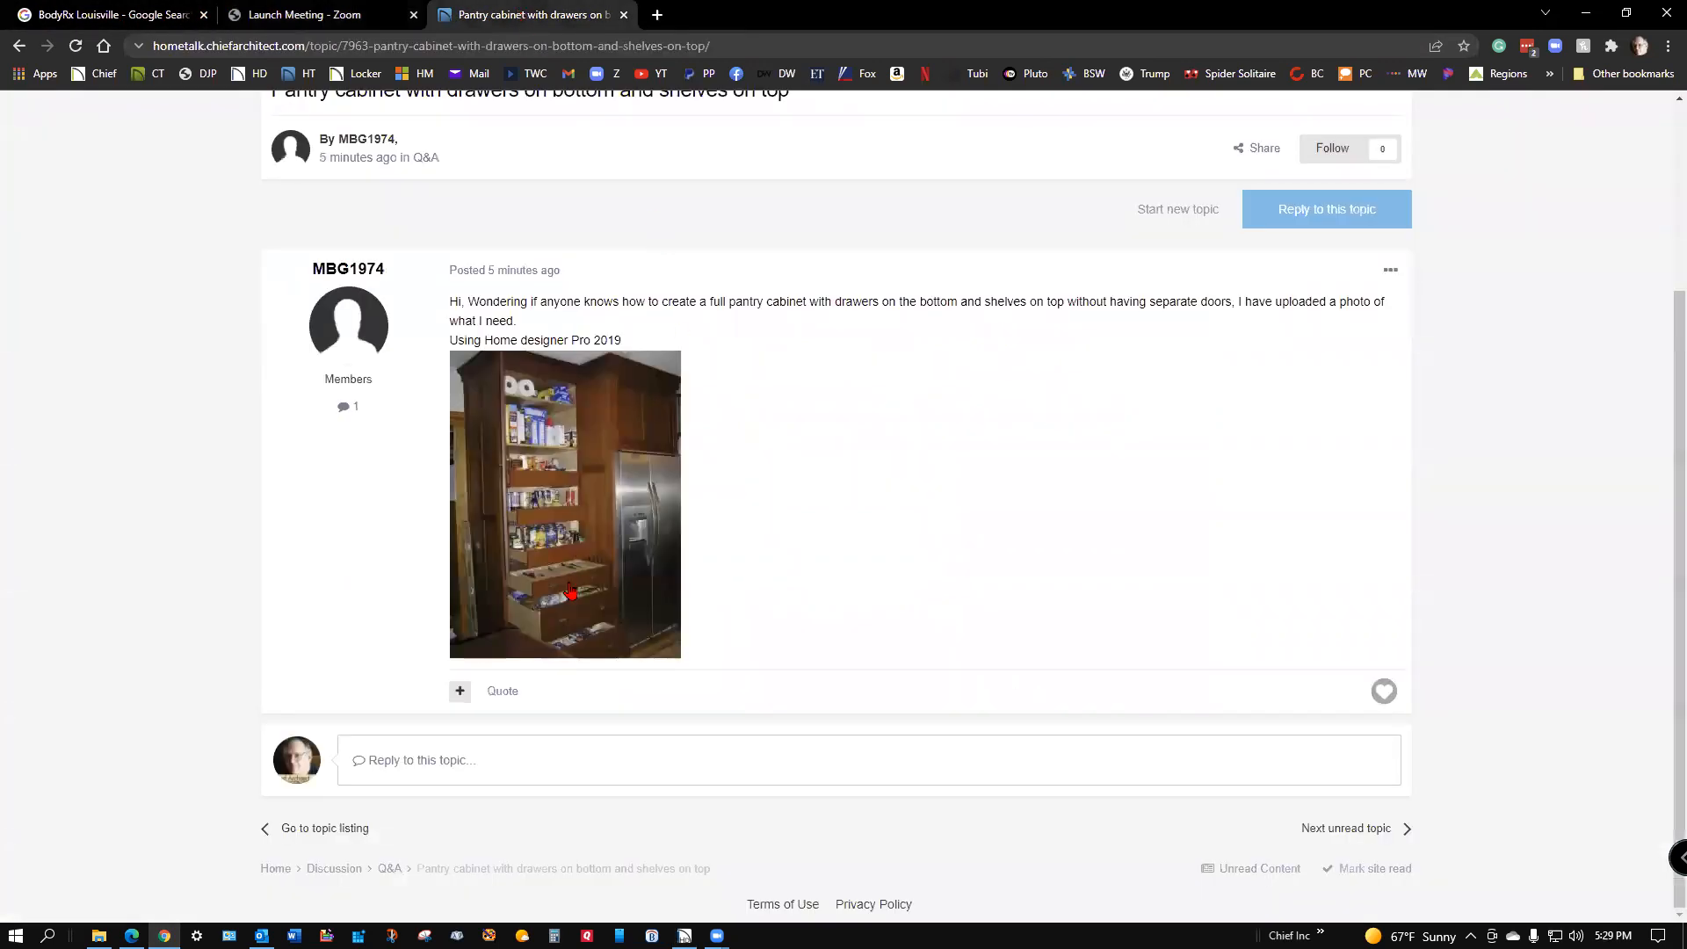
pyautogui.click(563, 516)
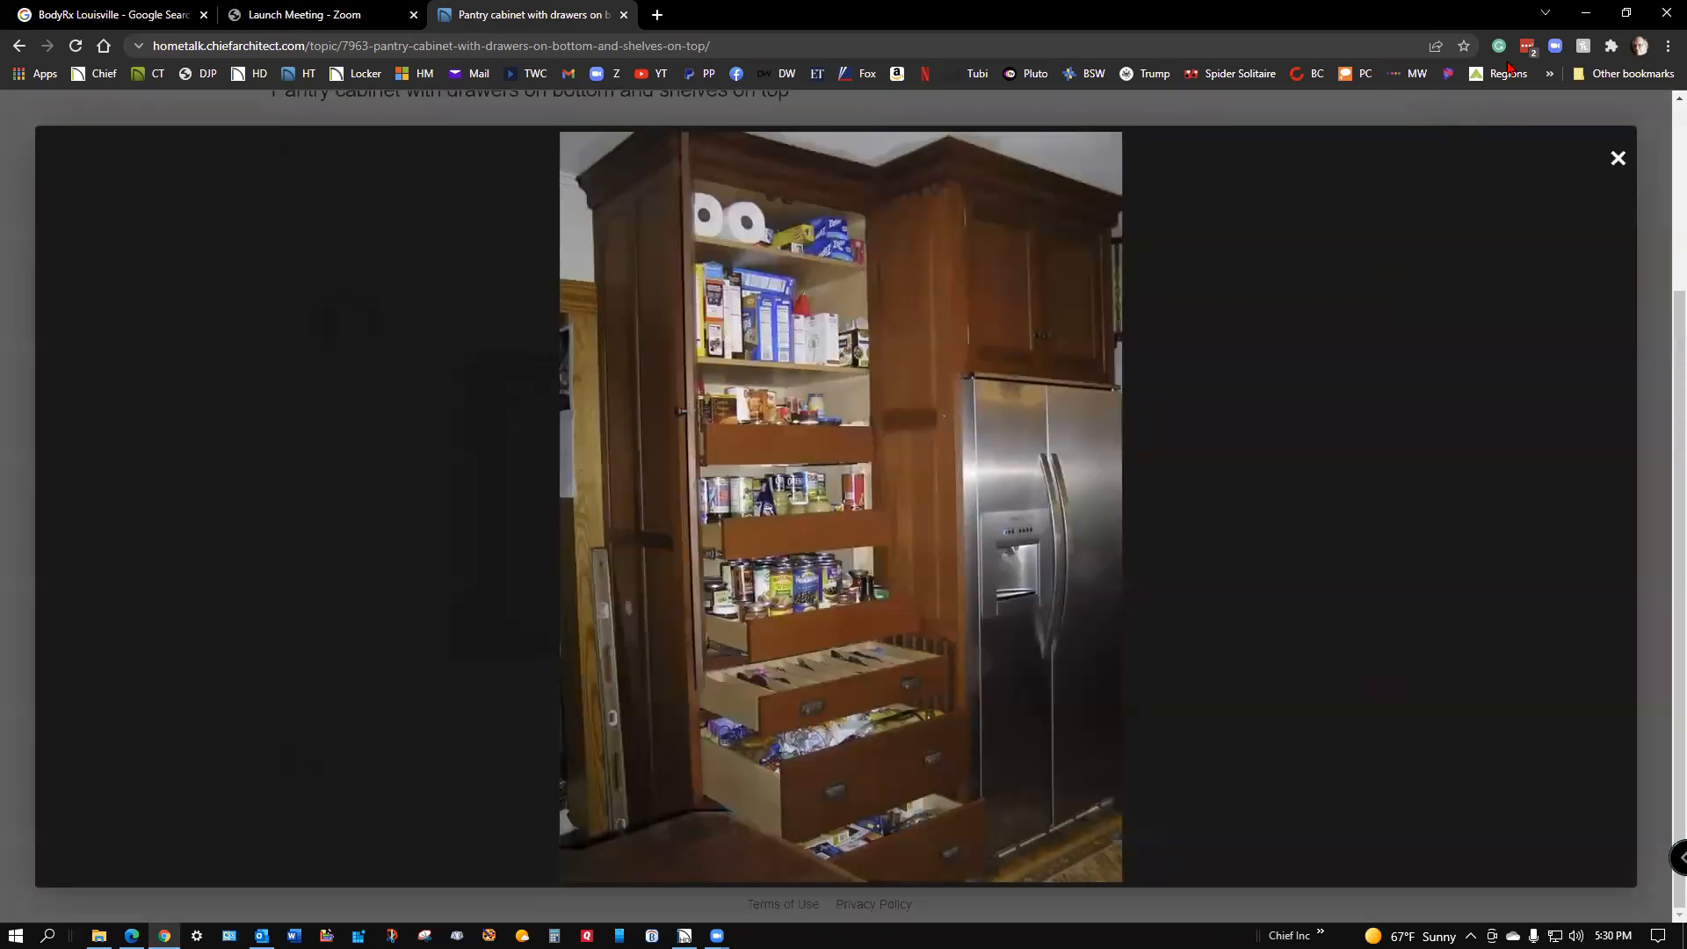
pyautogui.click(1586, 14)
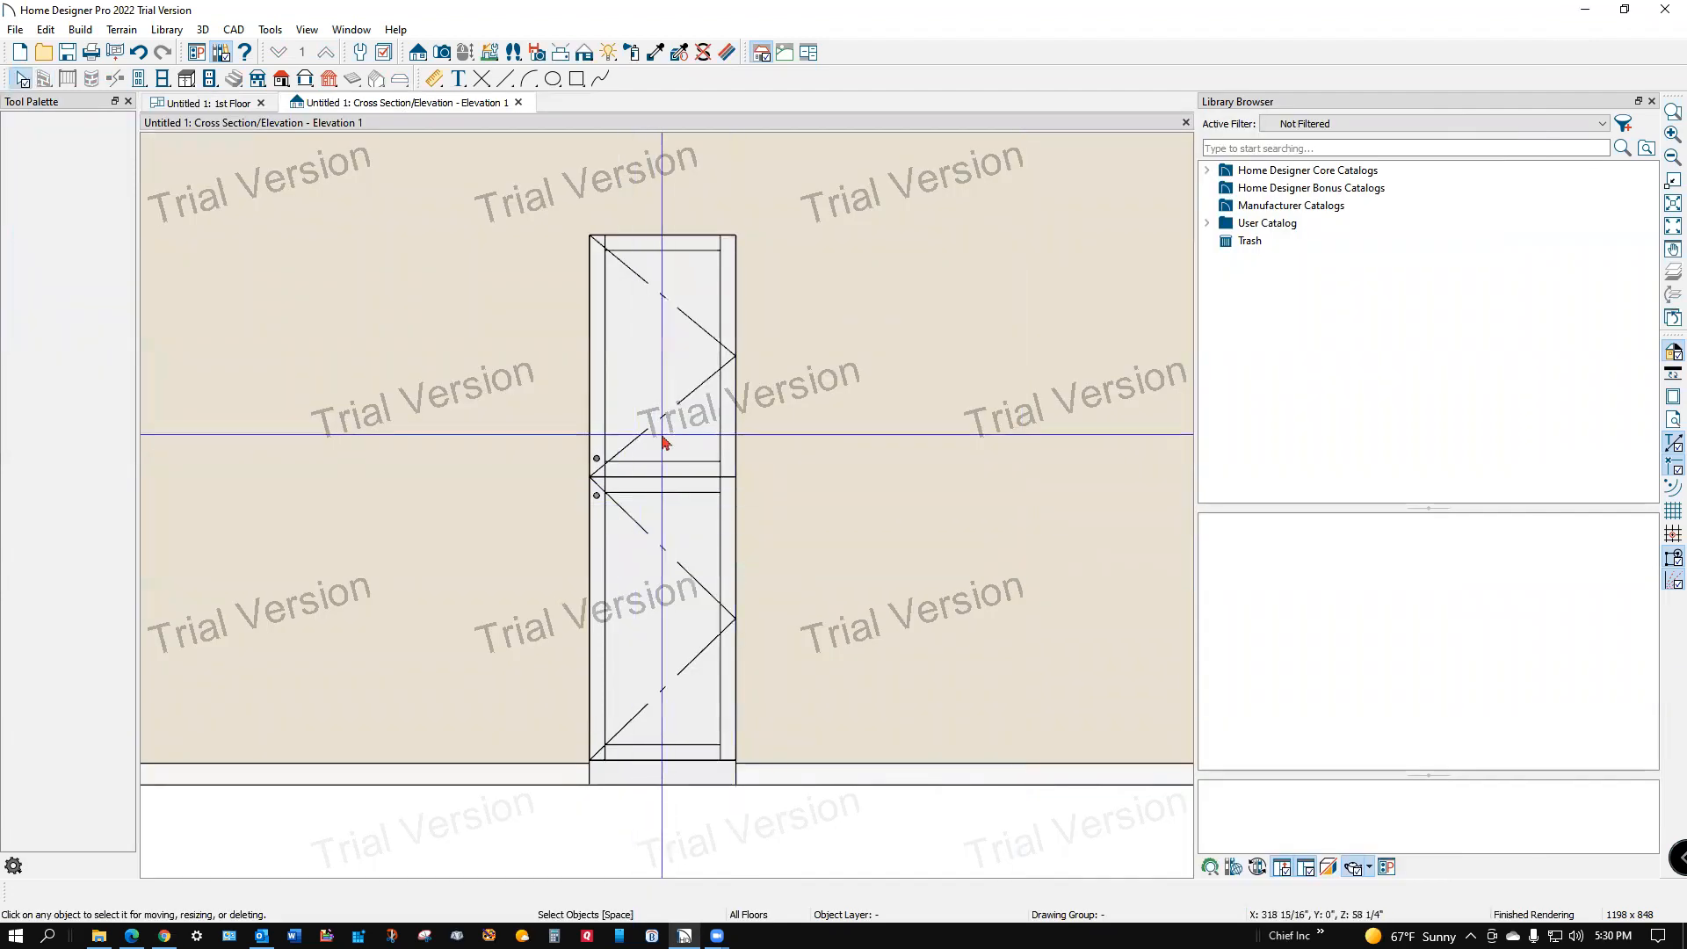
# - Open the full height cabinet's specification and set its width to 30"
pyautogui.doubleClick(668, 446)
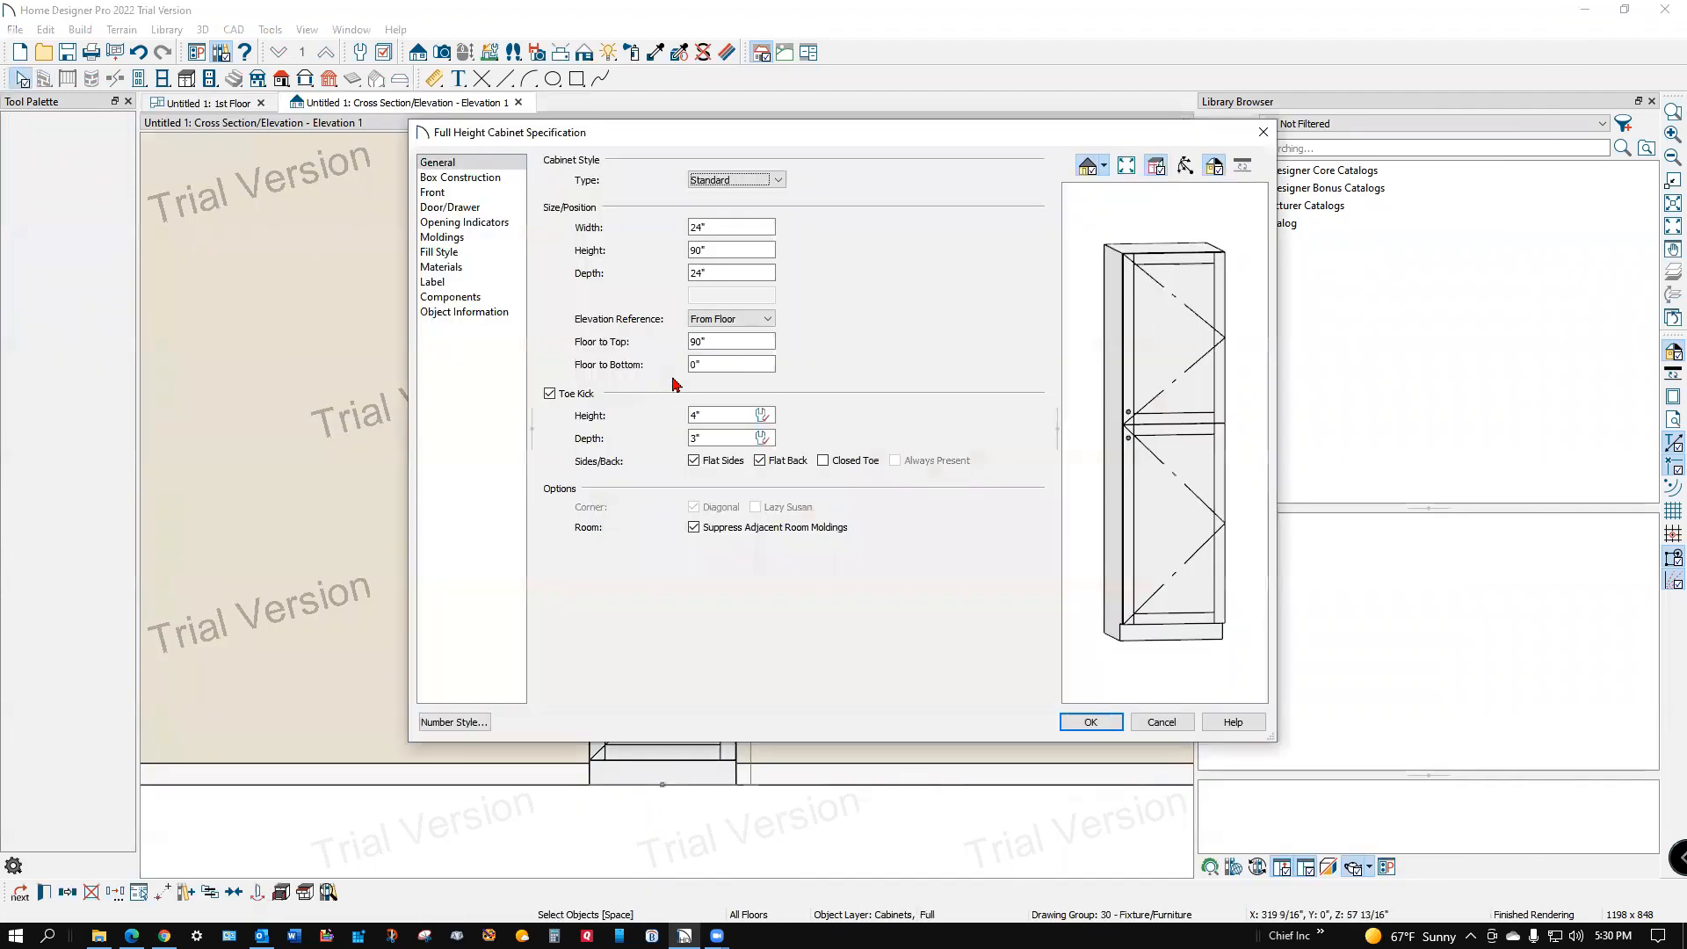
pyautogui.click(713, 227)
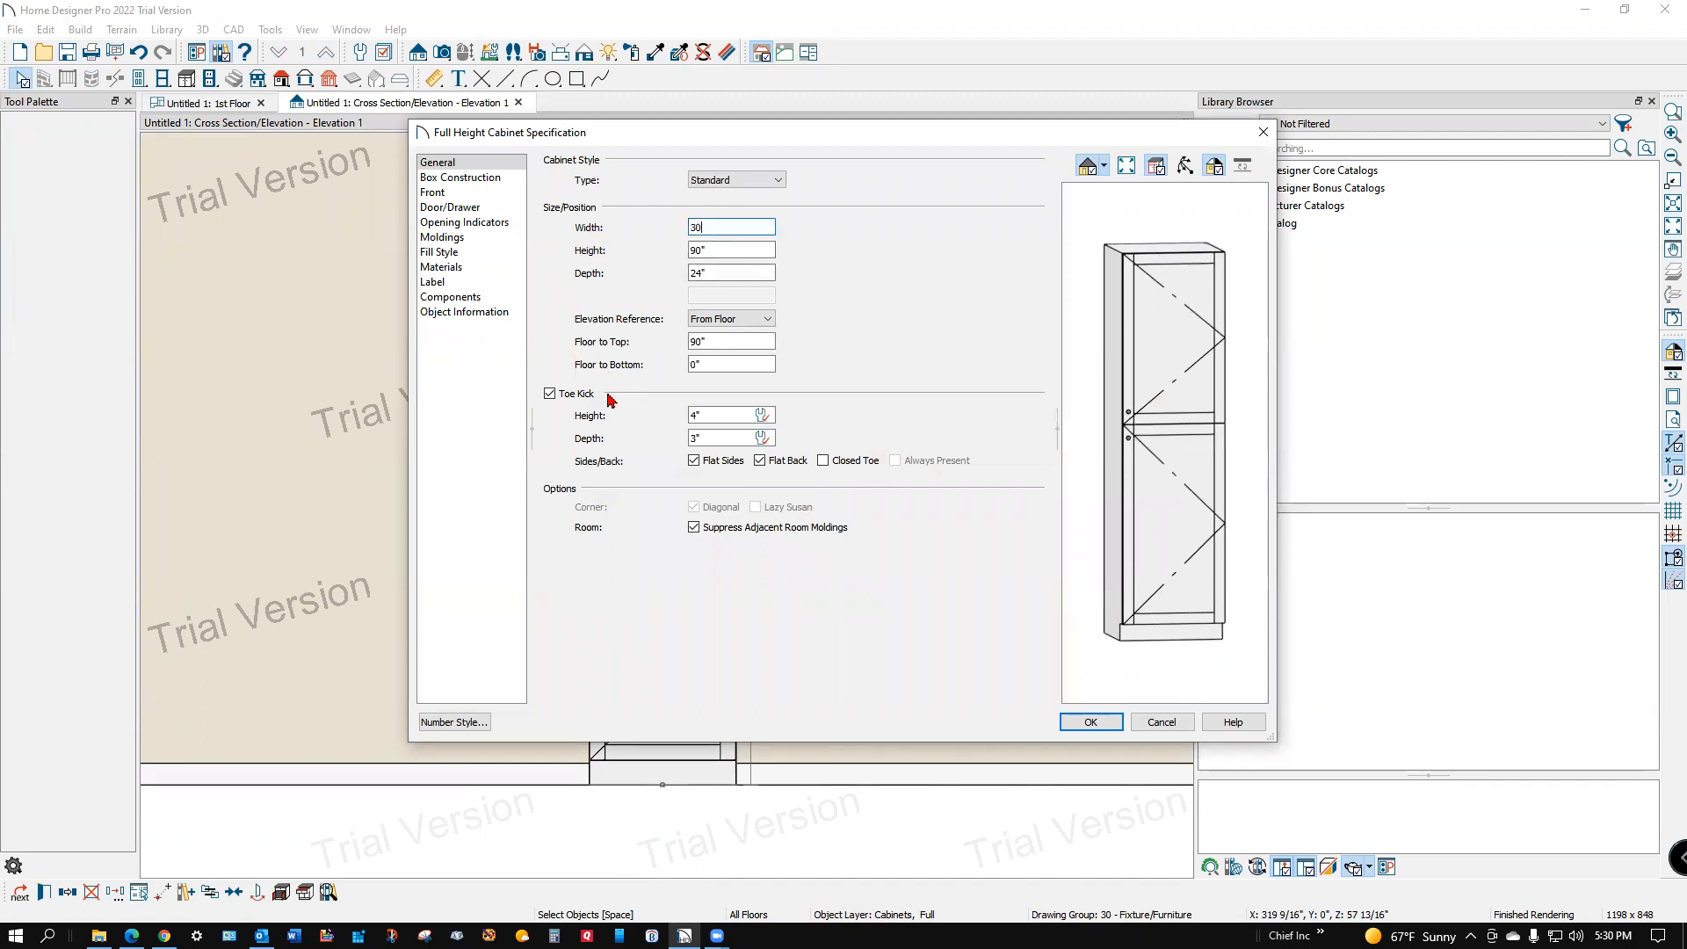
pyautogui.write('30')
pyautogui.press('Tab')
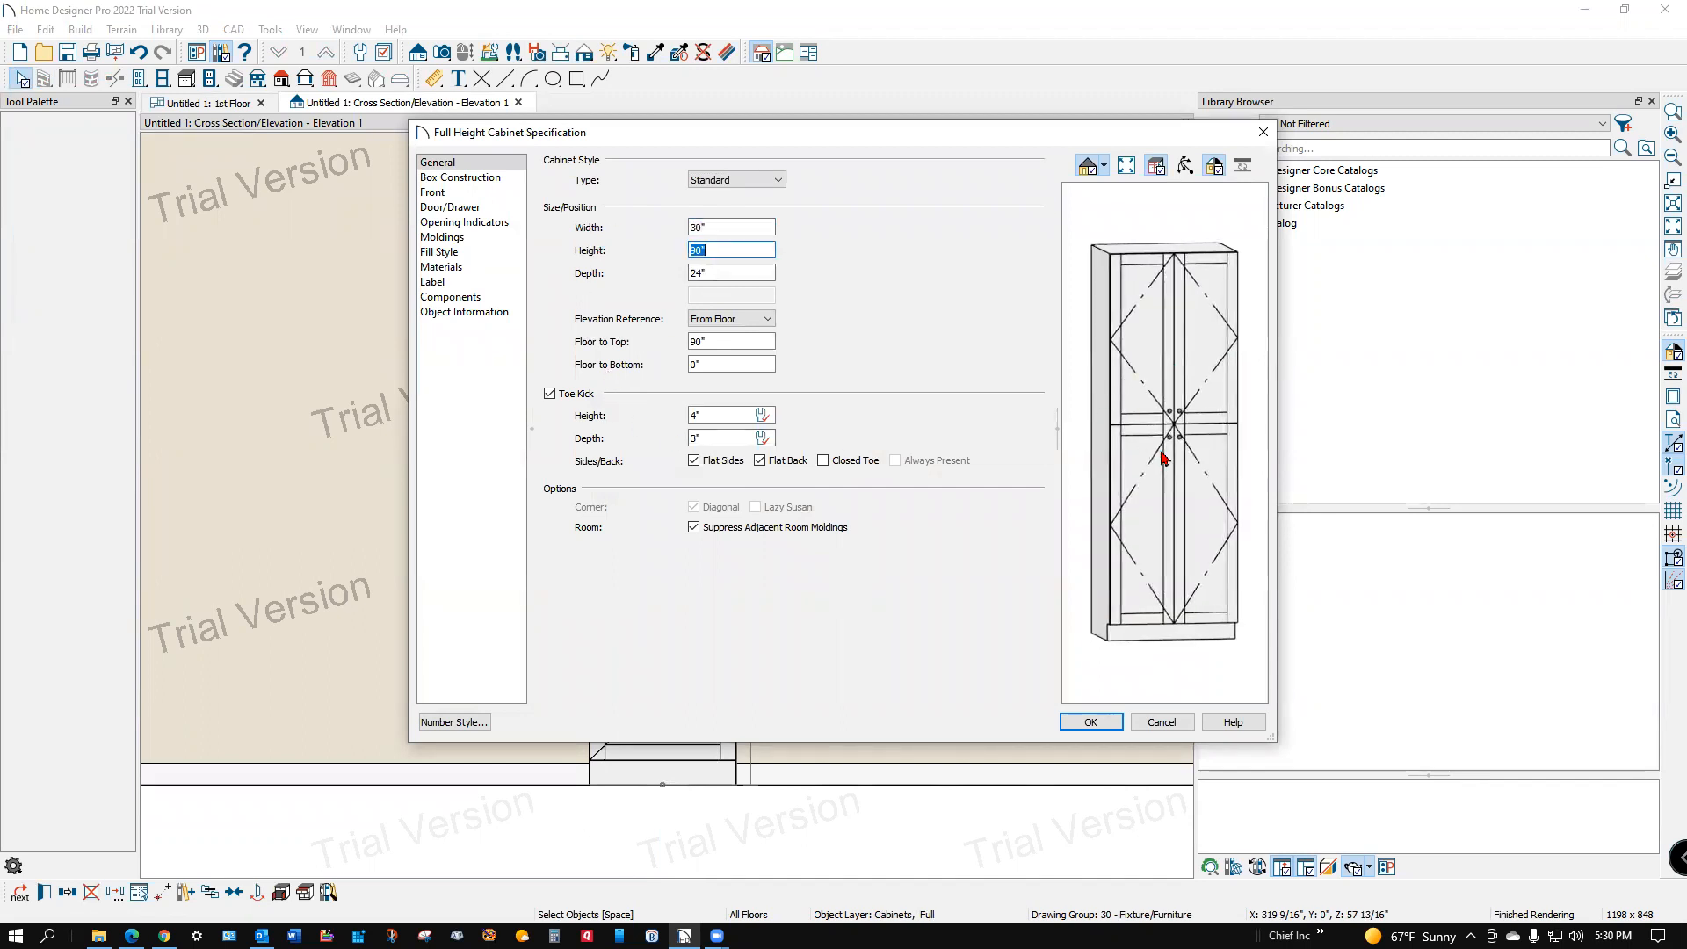
# - Change the cabinet's lower door to a Drawer and split it horizontally into four stacked drawers
pyautogui.click(1166, 519)
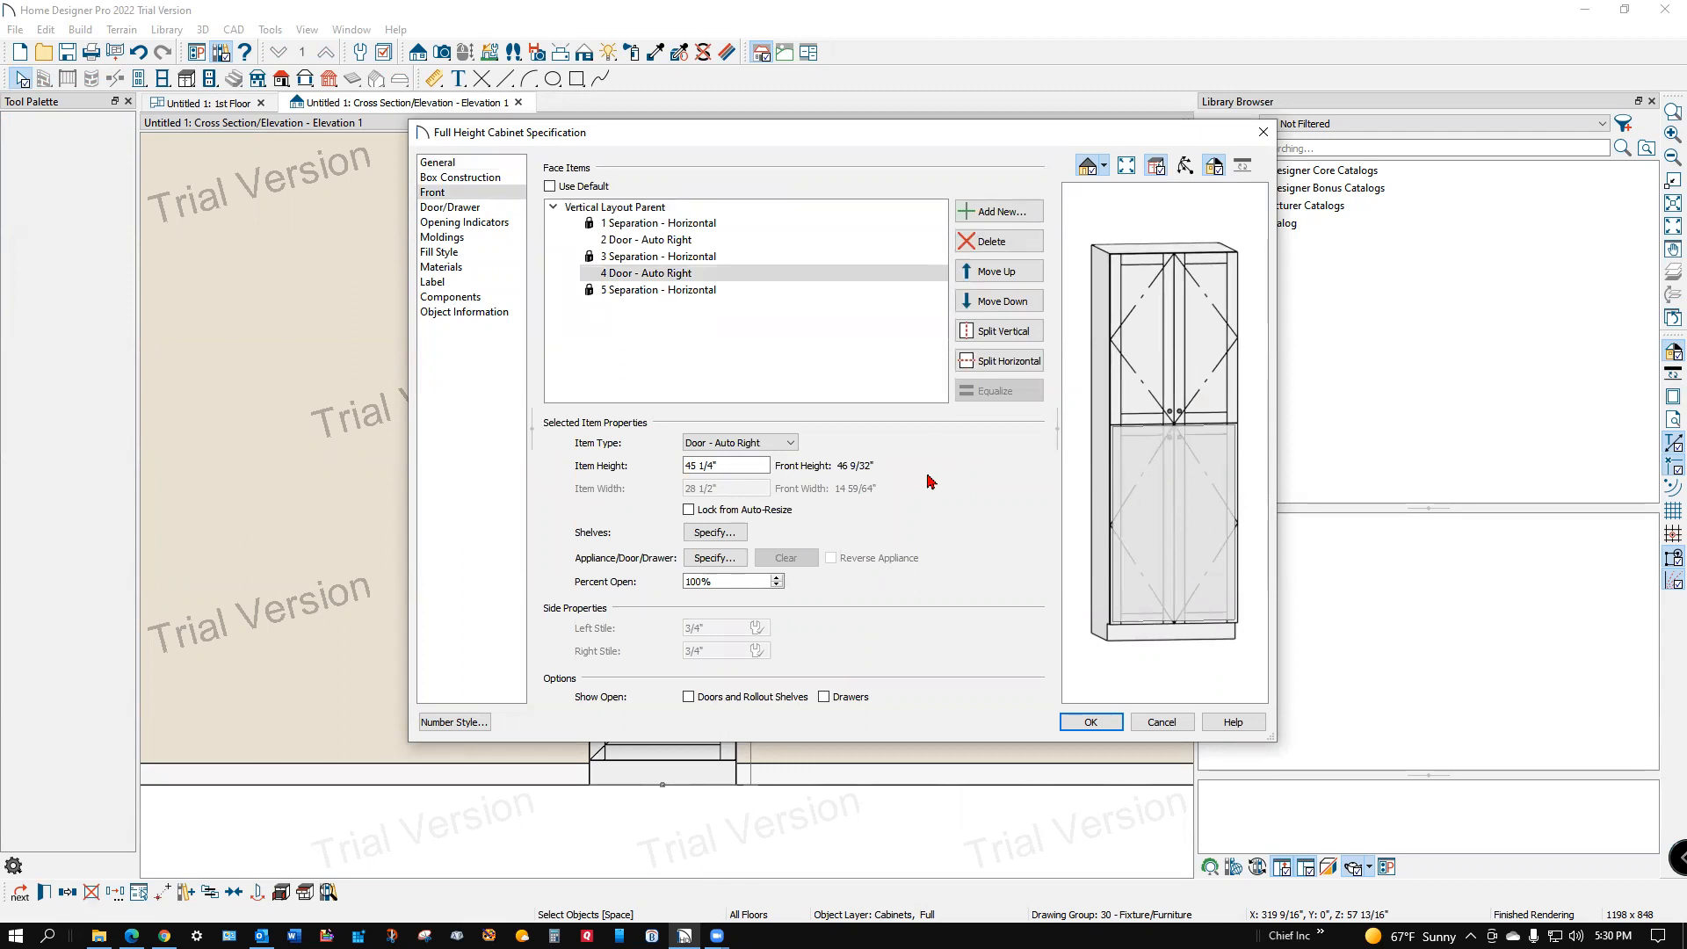
pyautogui.click(789, 444)
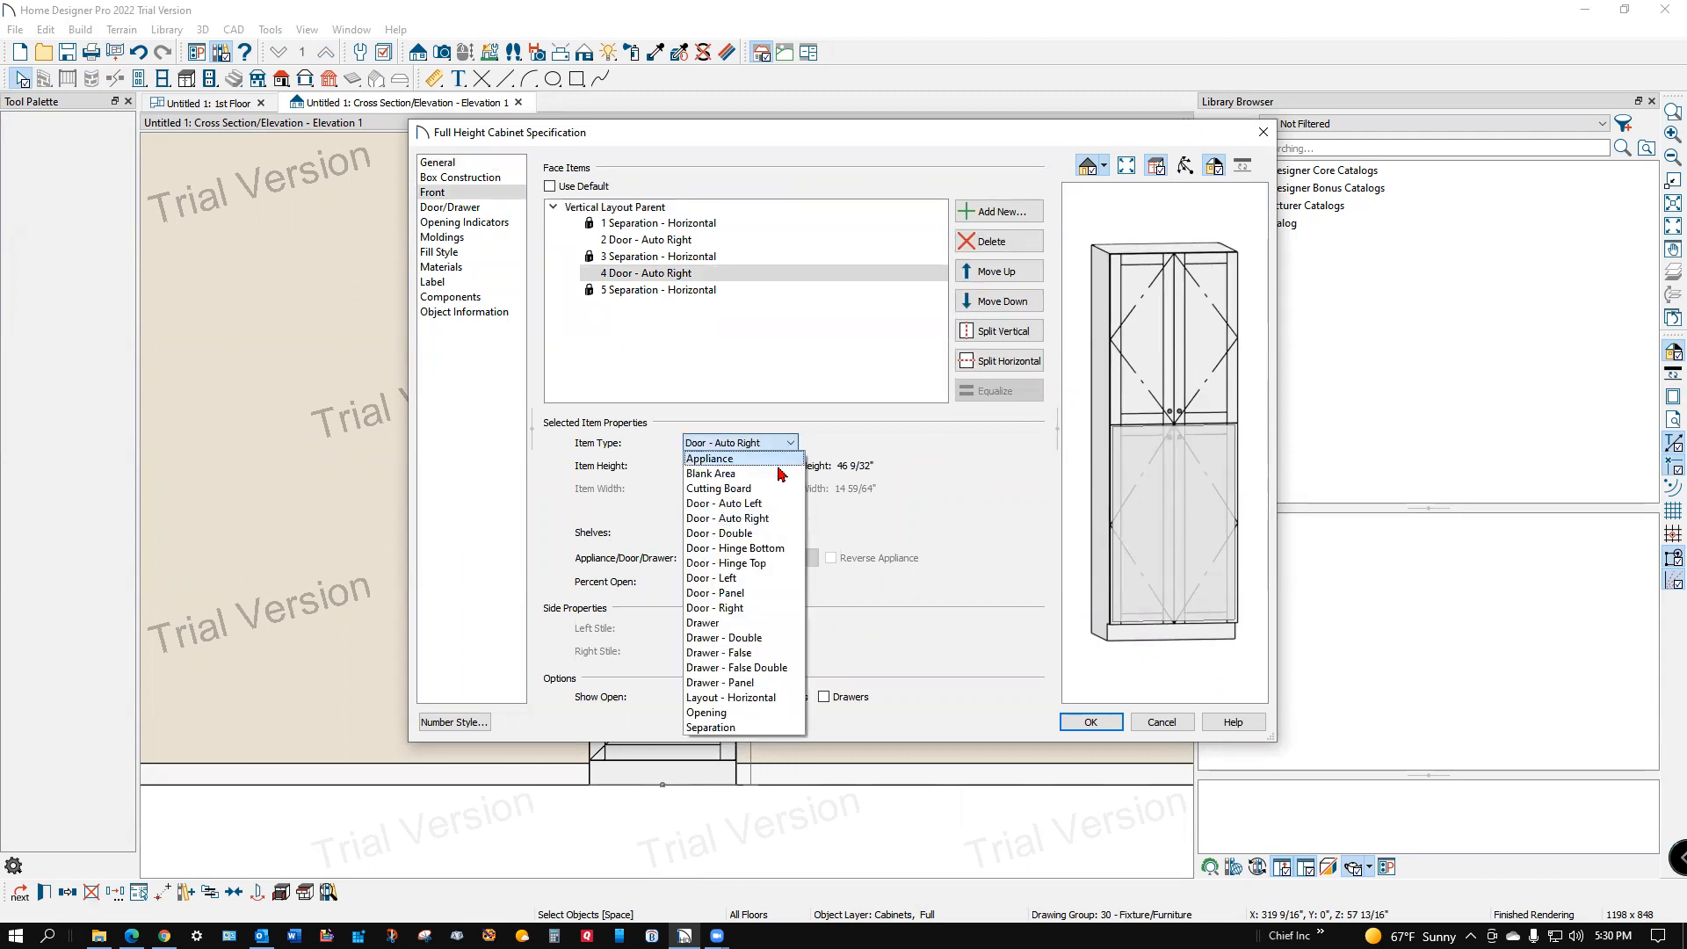
pyautogui.click(770, 623)
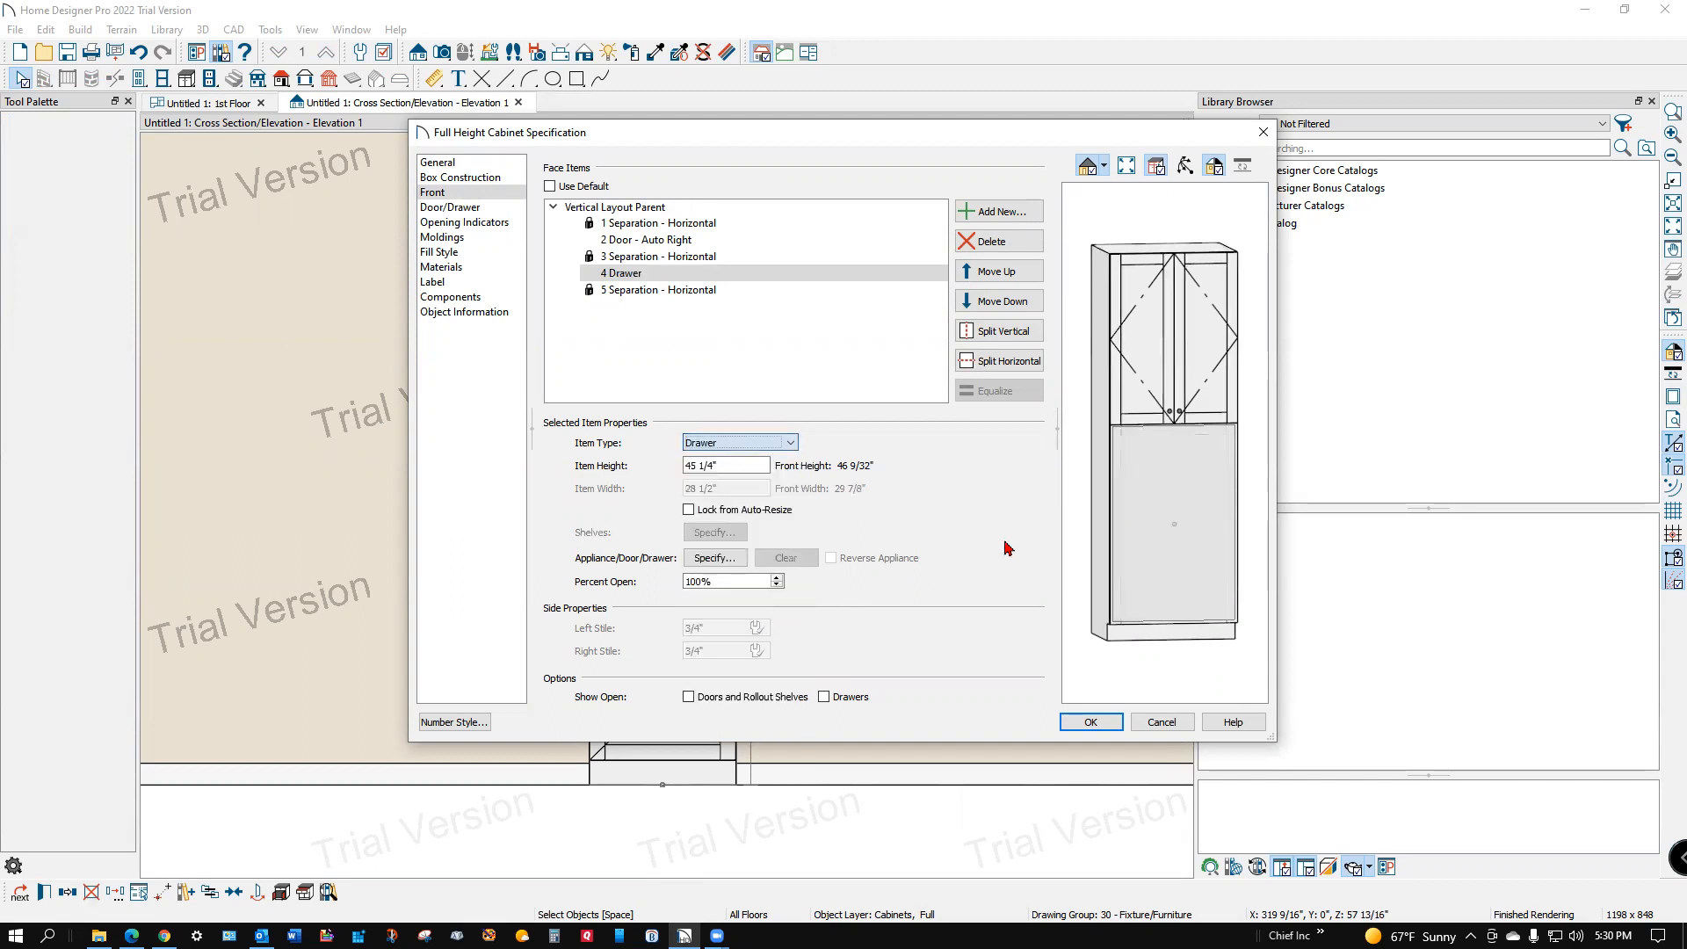
pyautogui.click(1021, 362)
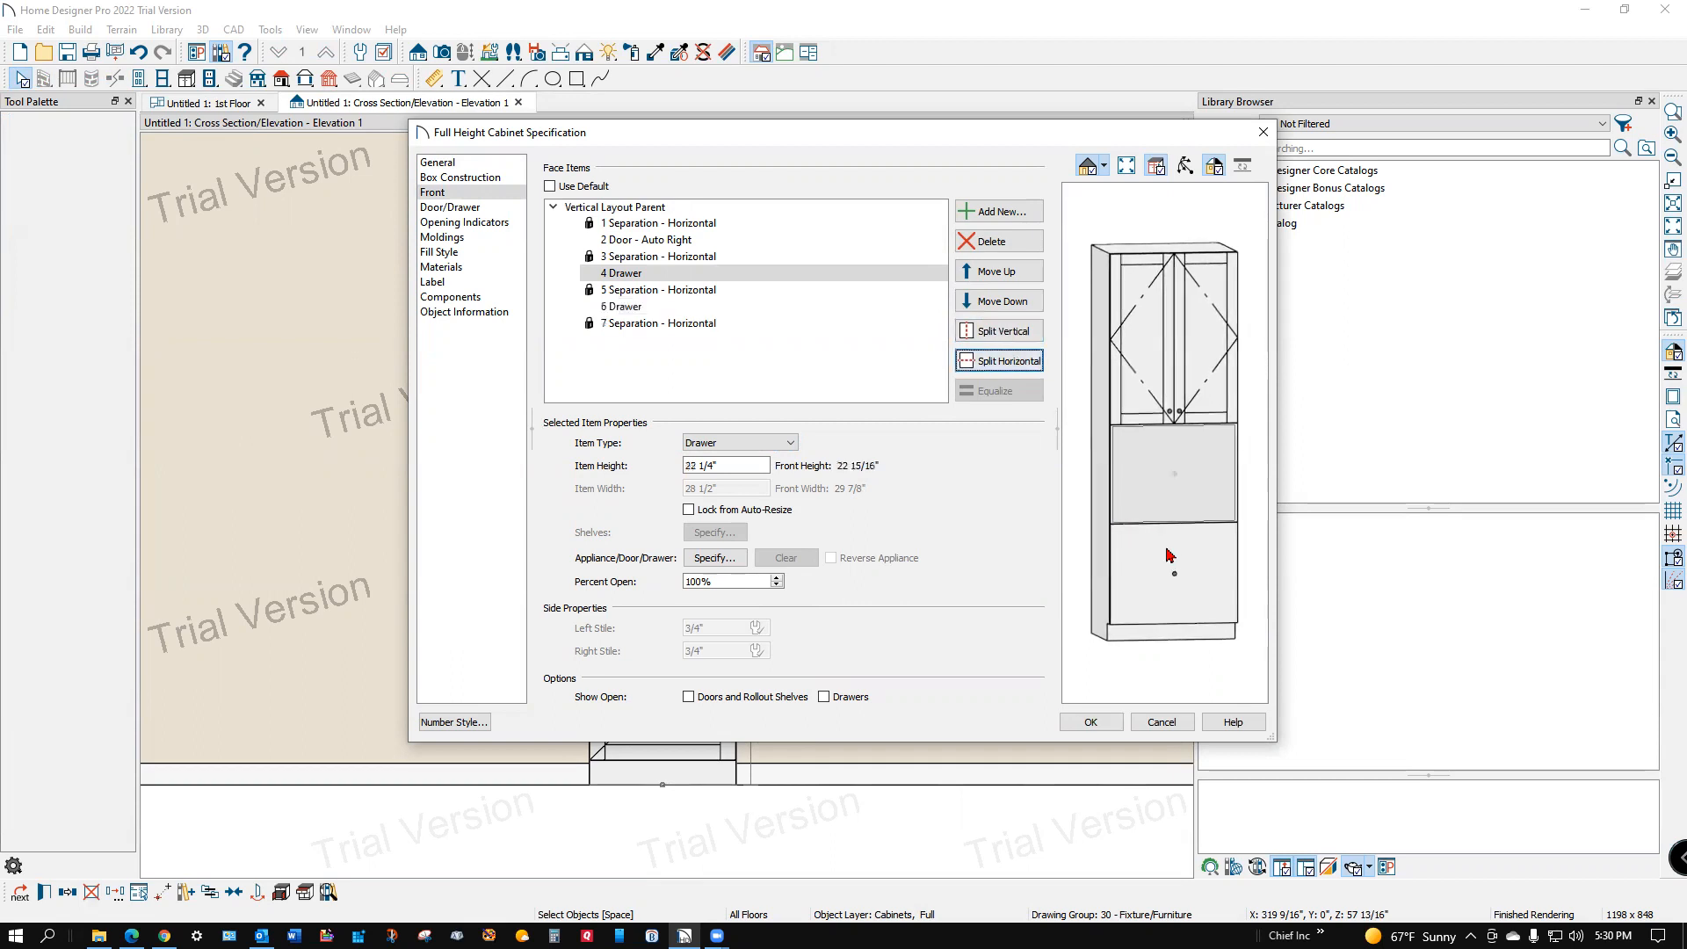
pyautogui.click(1173, 481)
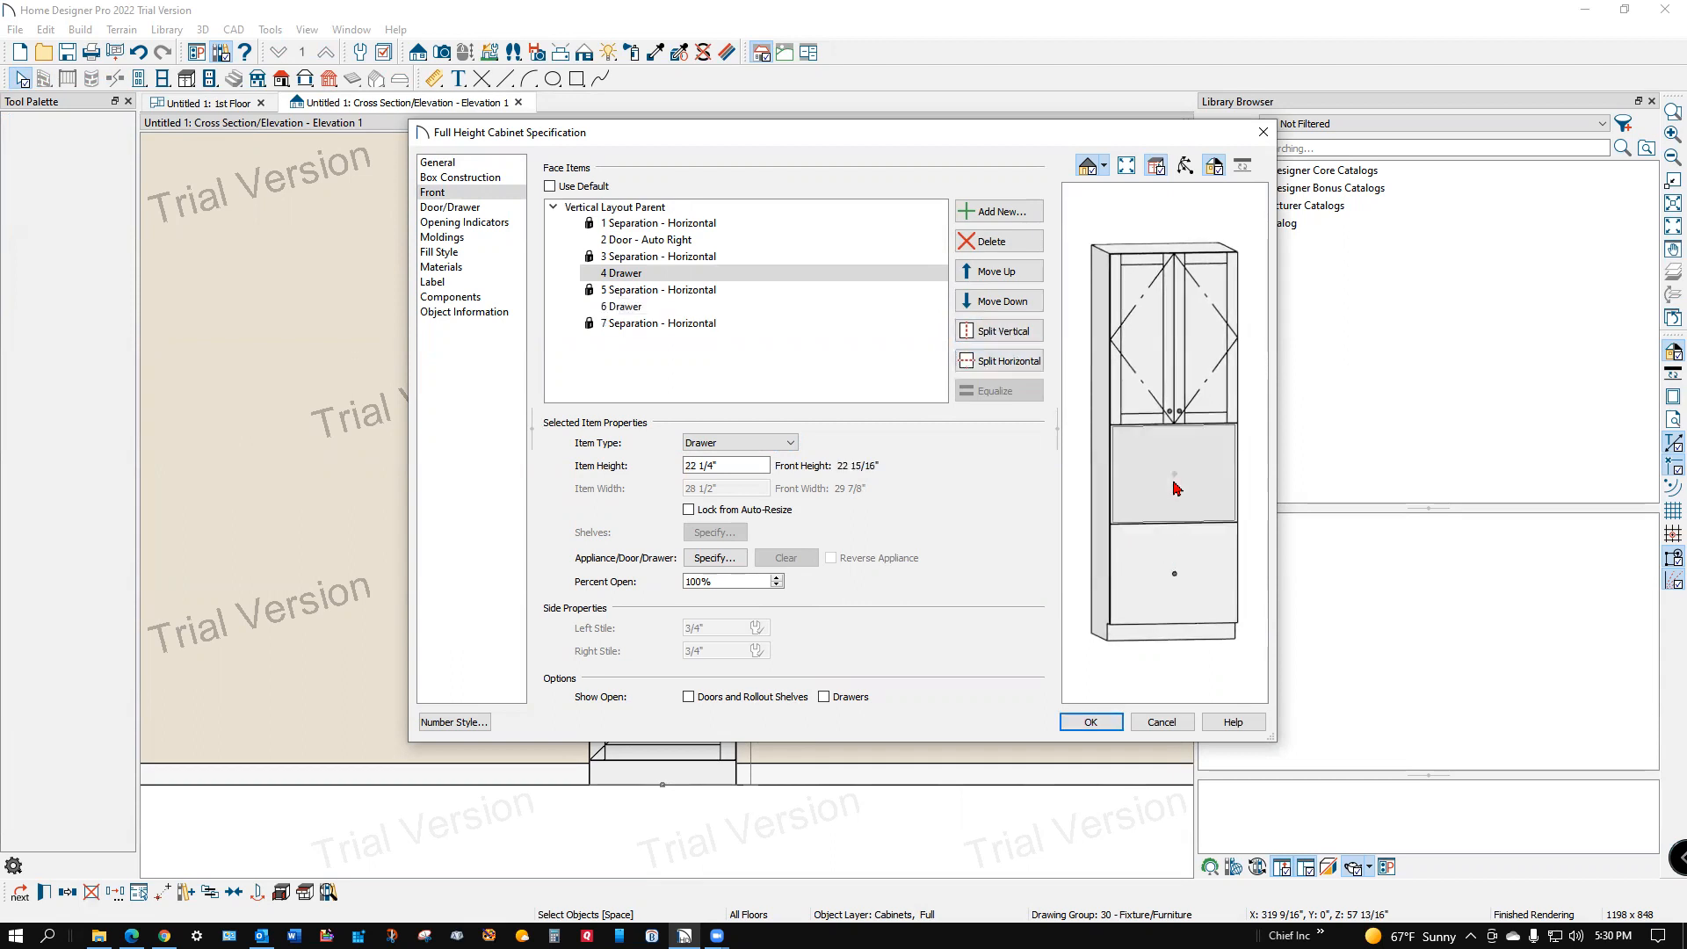
pyautogui.click(1014, 361)
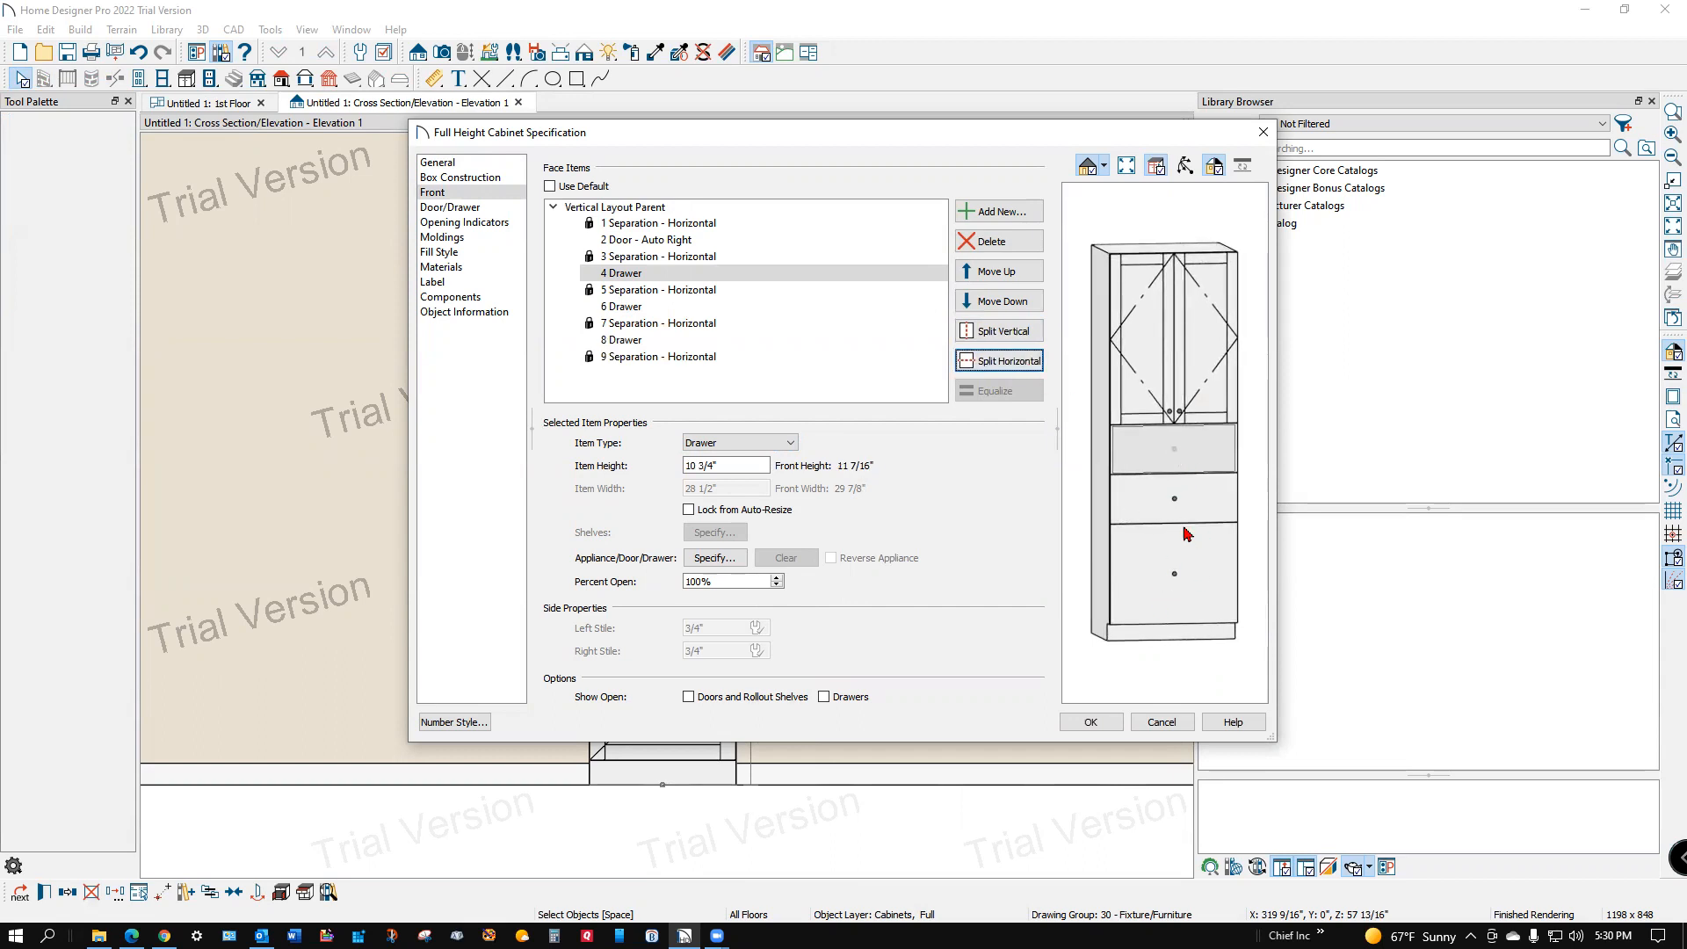
pyautogui.click(1191, 573)
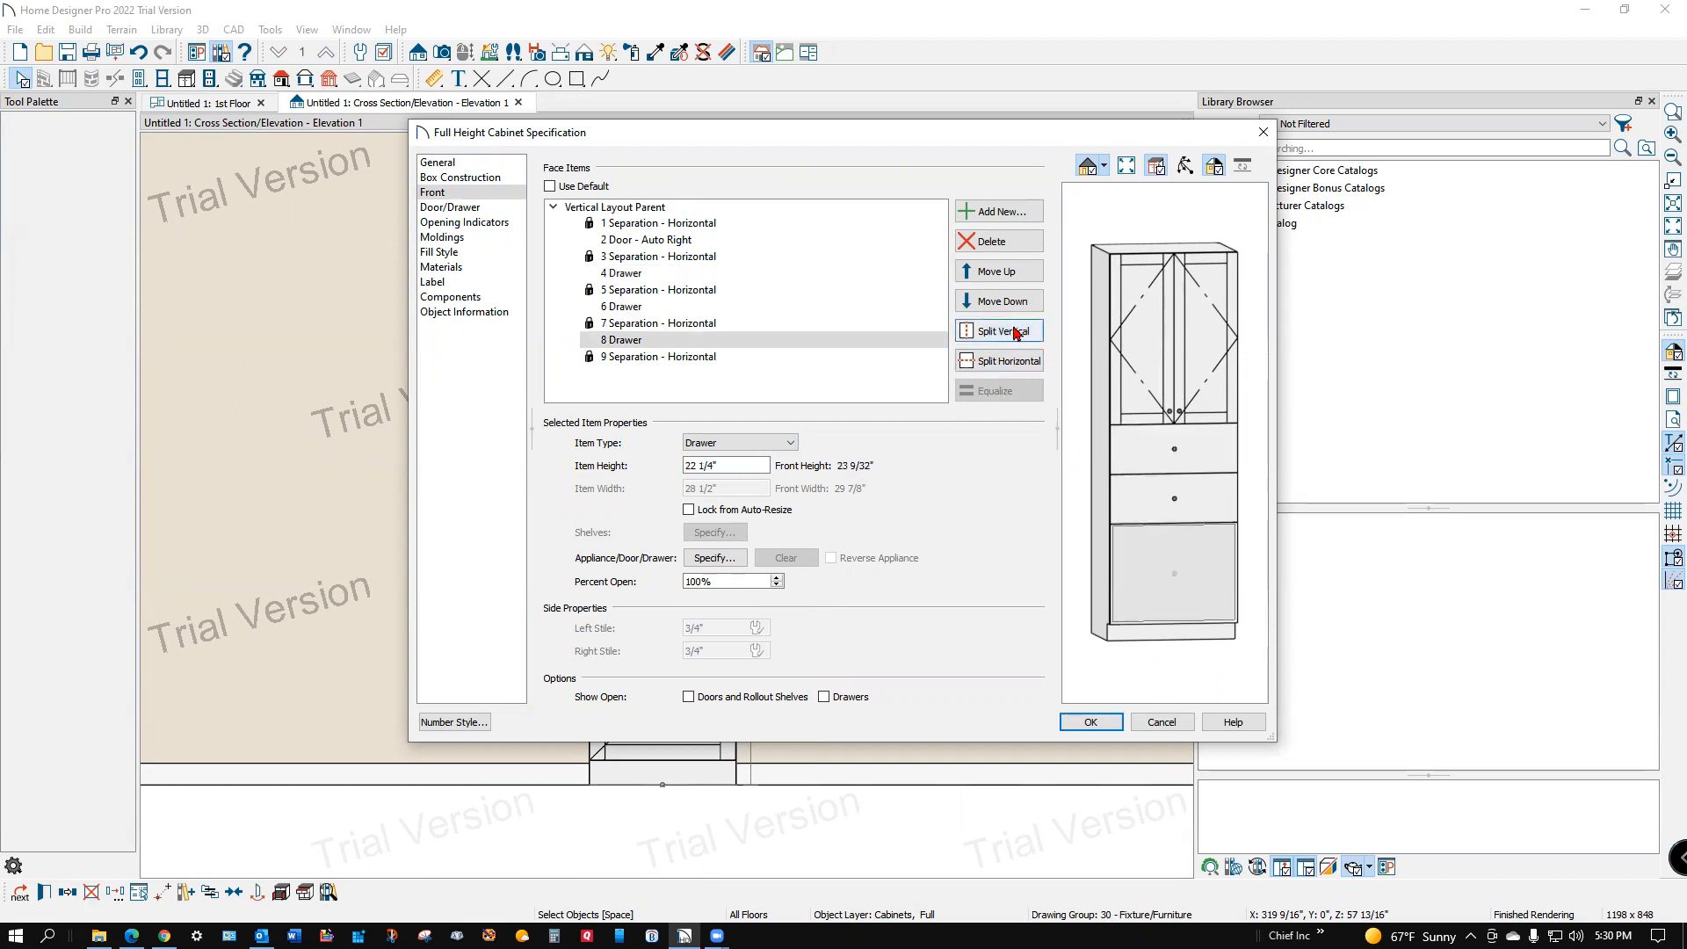
pyautogui.click(1024, 367)
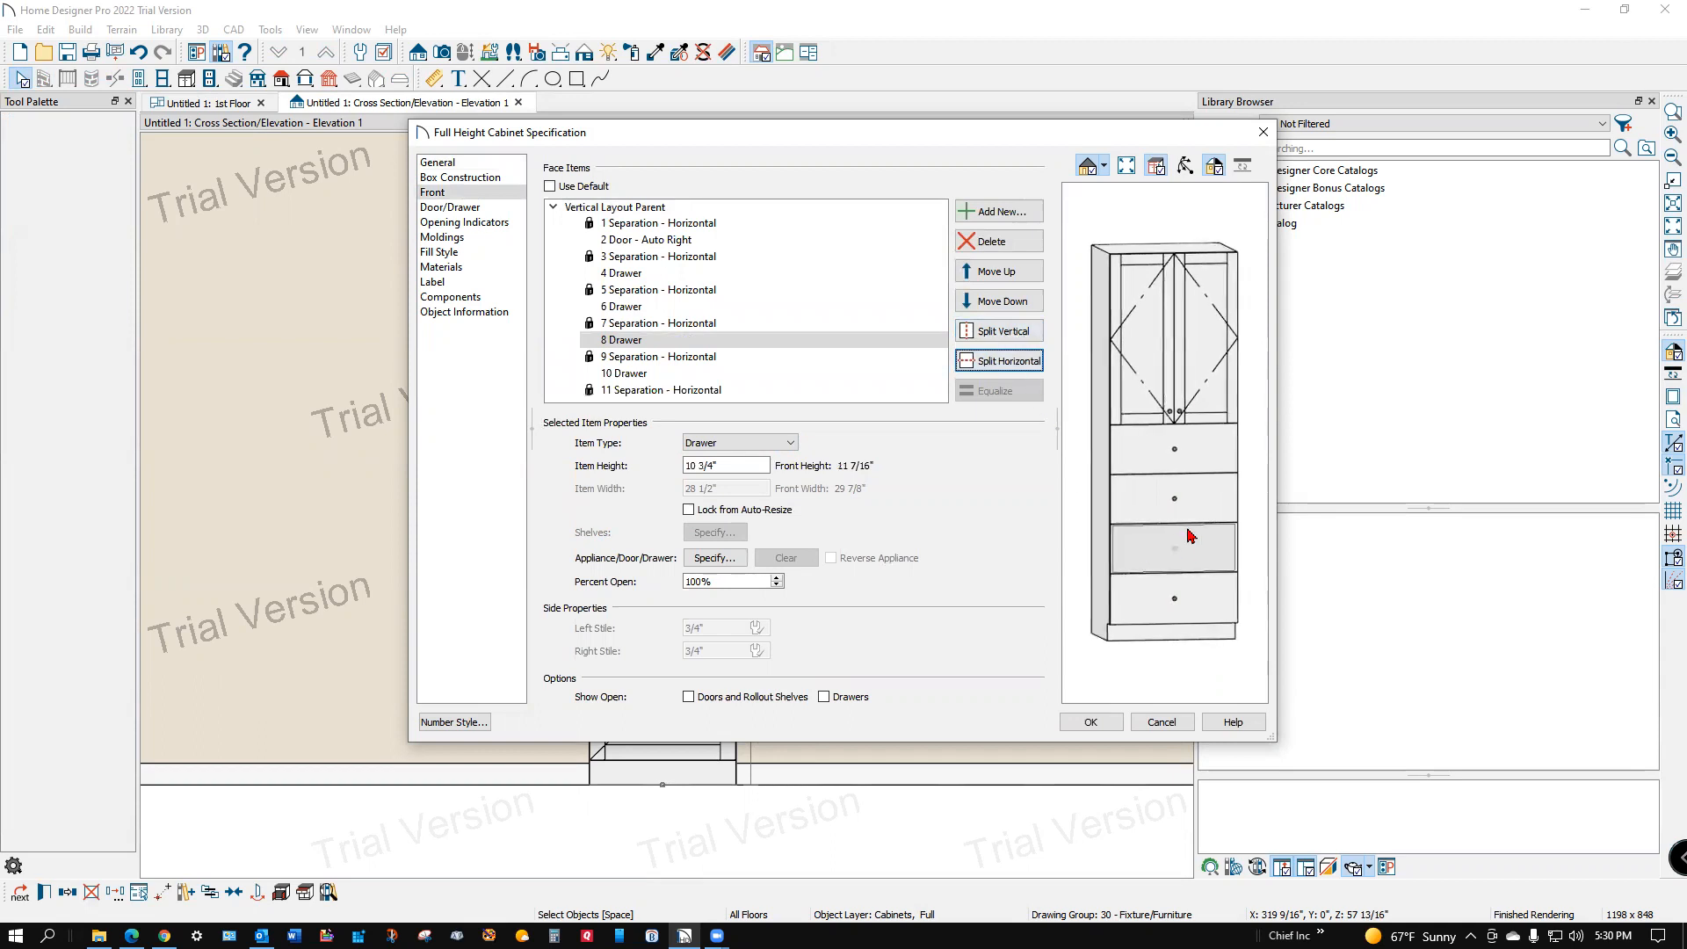
# - Set the item height of the upper double-door section to 42"
pyautogui.click(1174, 358)
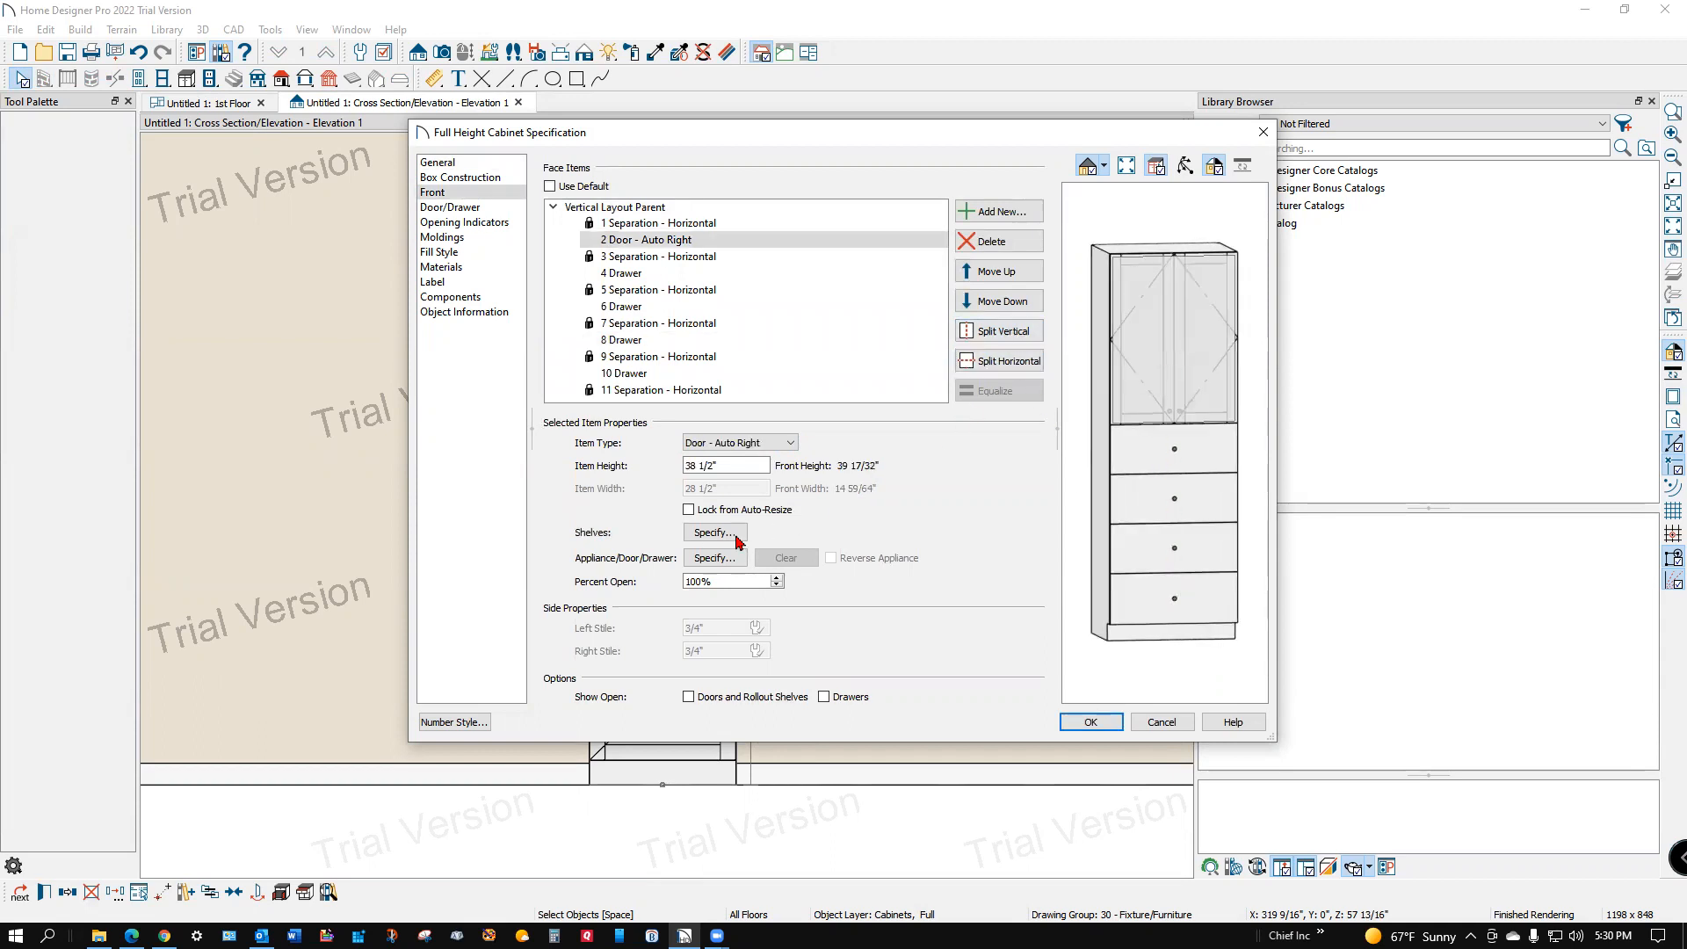
pyautogui.moveTo(731, 459); pyautogui.dragTo(649, 463)
pyautogui.write('42')
pyautogui.press('Tab')
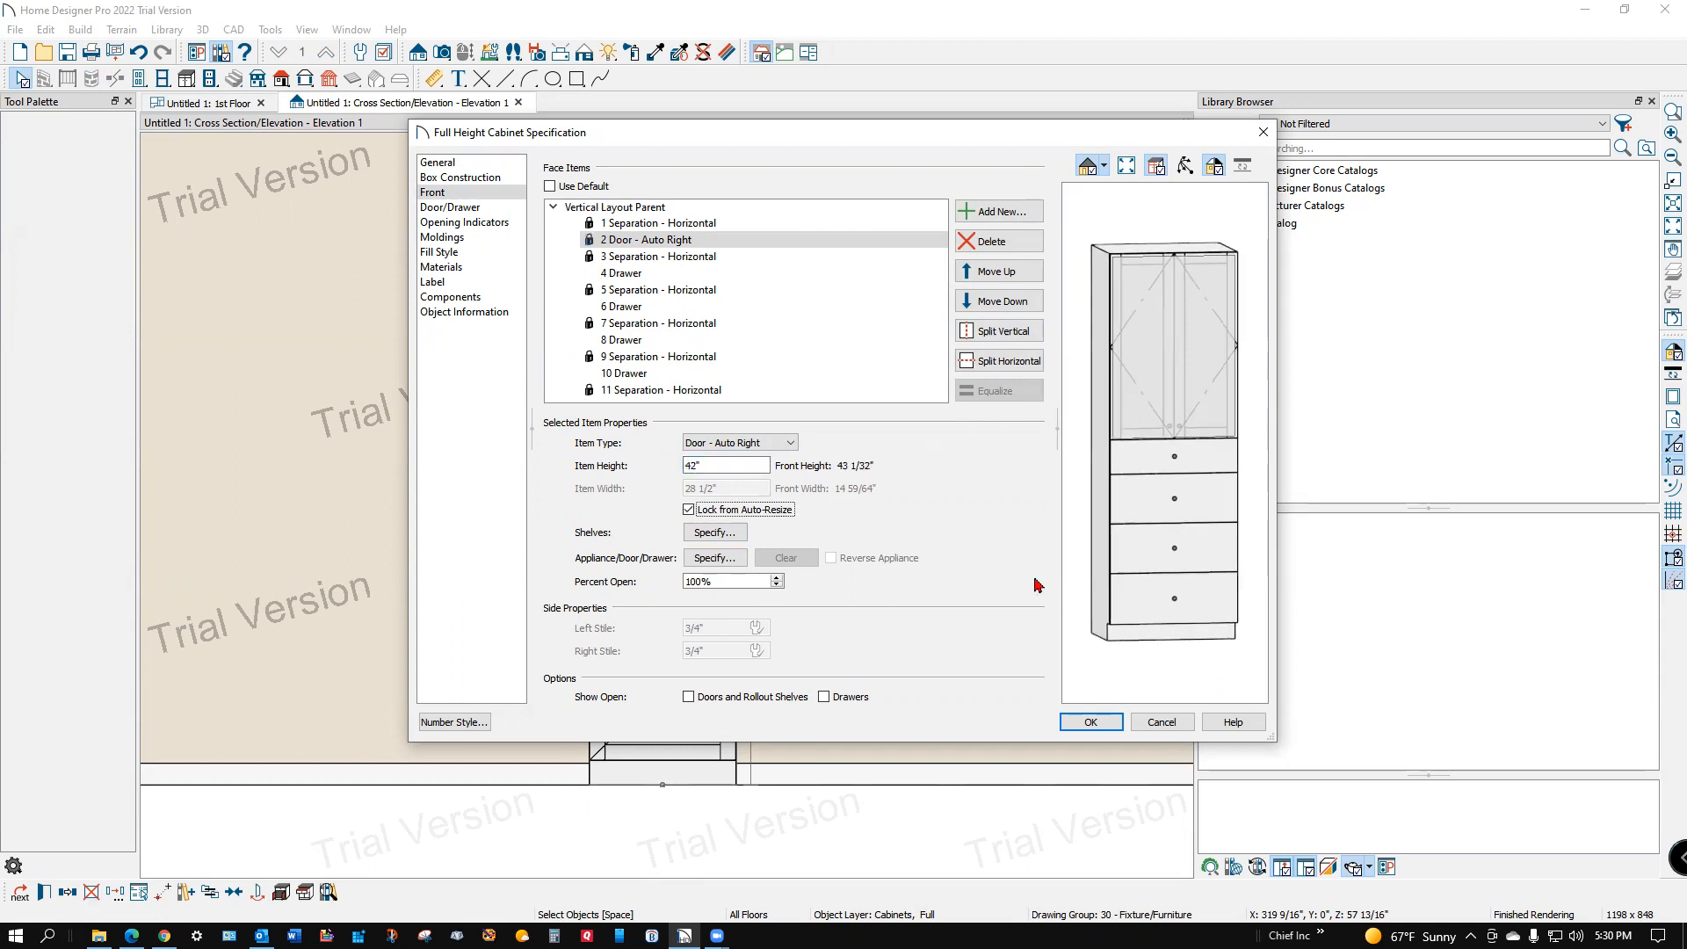
# - Equalize the heights of the four drawers using the Vertical Layout Parent
pyautogui.click(1193, 469)
pyautogui.click(1188, 496)
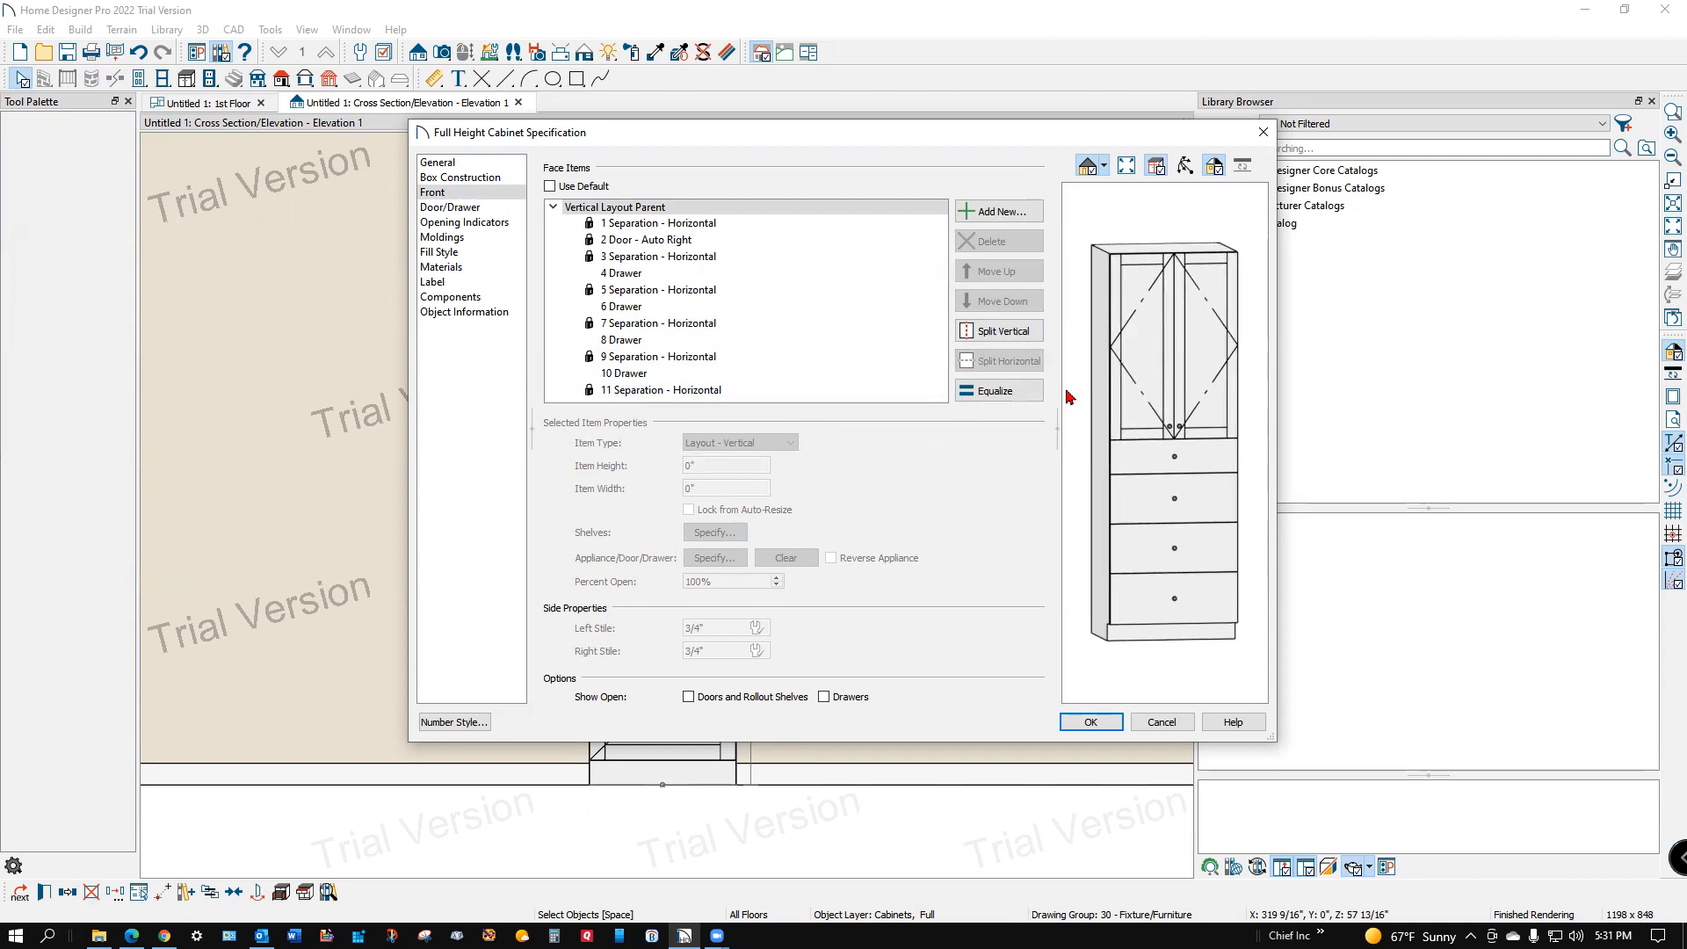
pyautogui.click(991, 391)
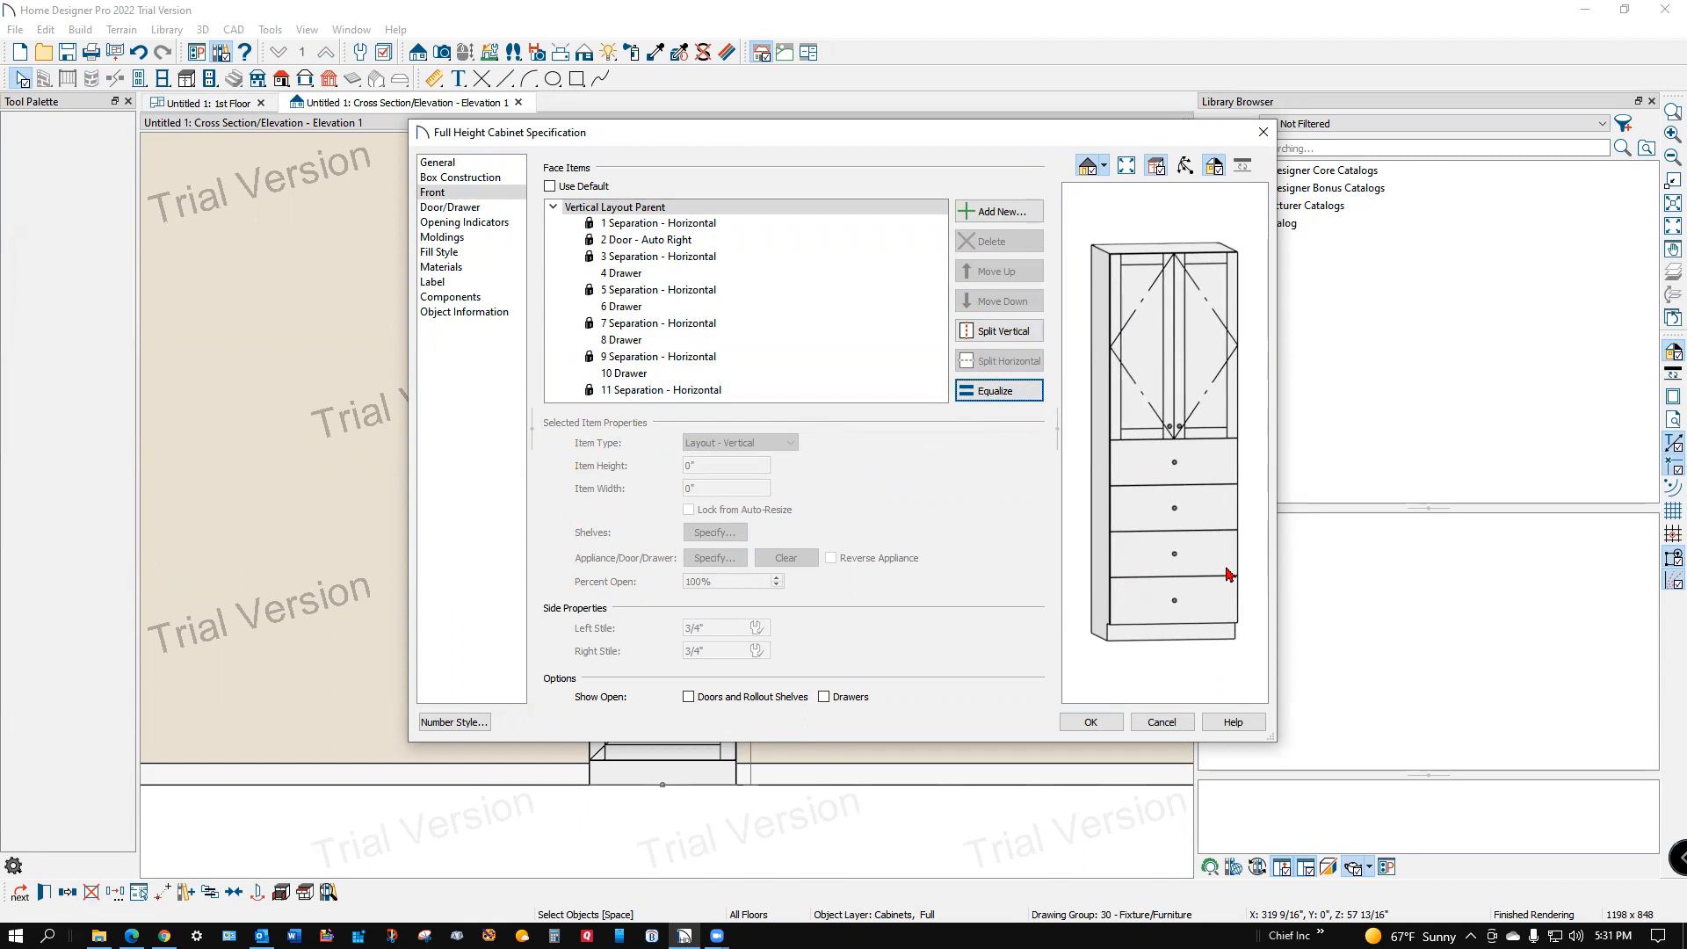
# - Set the upper door section's percent open to 50%
pyautogui.click(1153, 393)
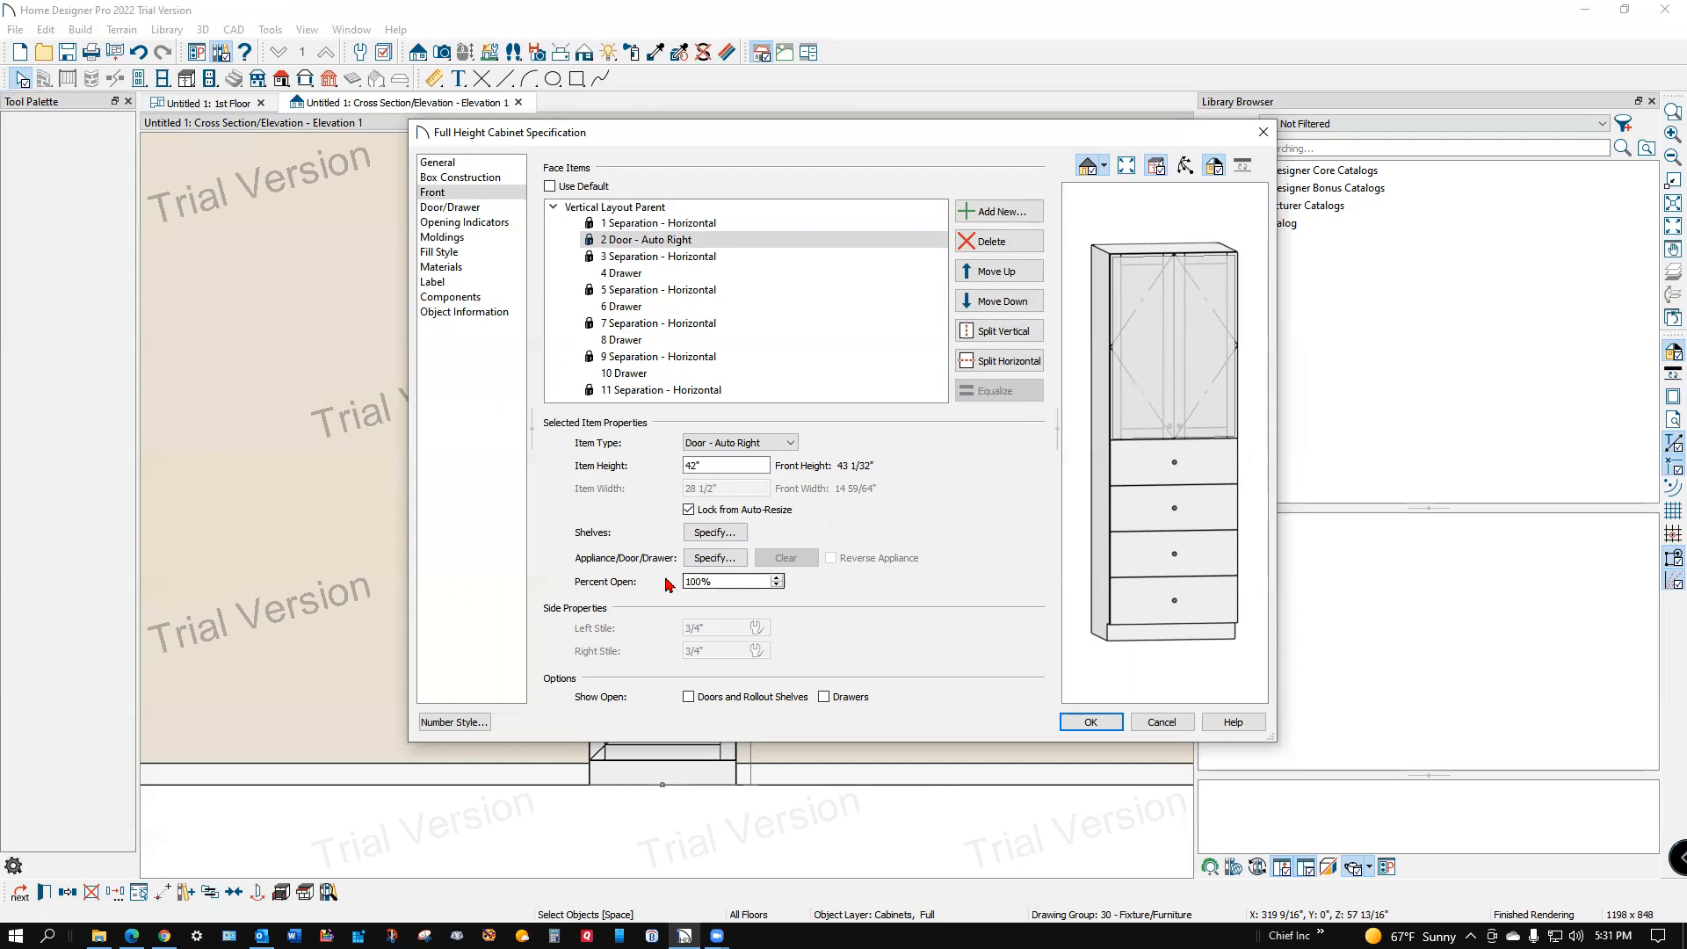
pyautogui.doubleClick(700, 582)
pyautogui.write('5')
pyautogui.press('Tab')
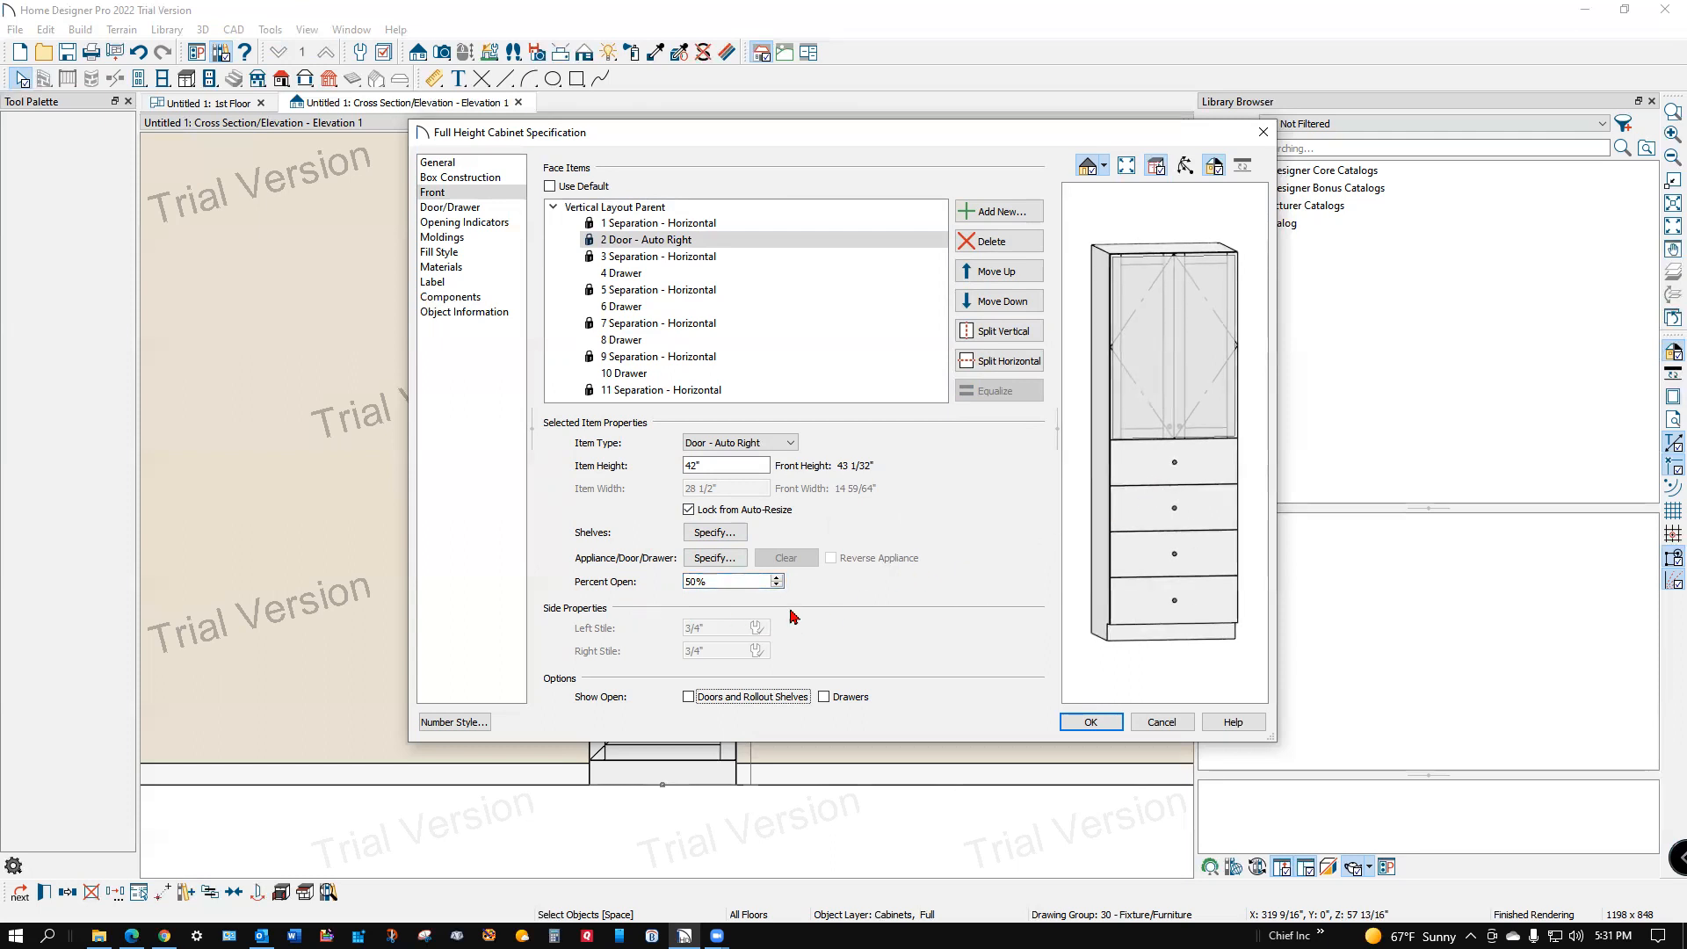
pyautogui.moveTo(1057, 456); pyautogui.dragTo(1058, 456)
pyautogui.click(1104, 479)
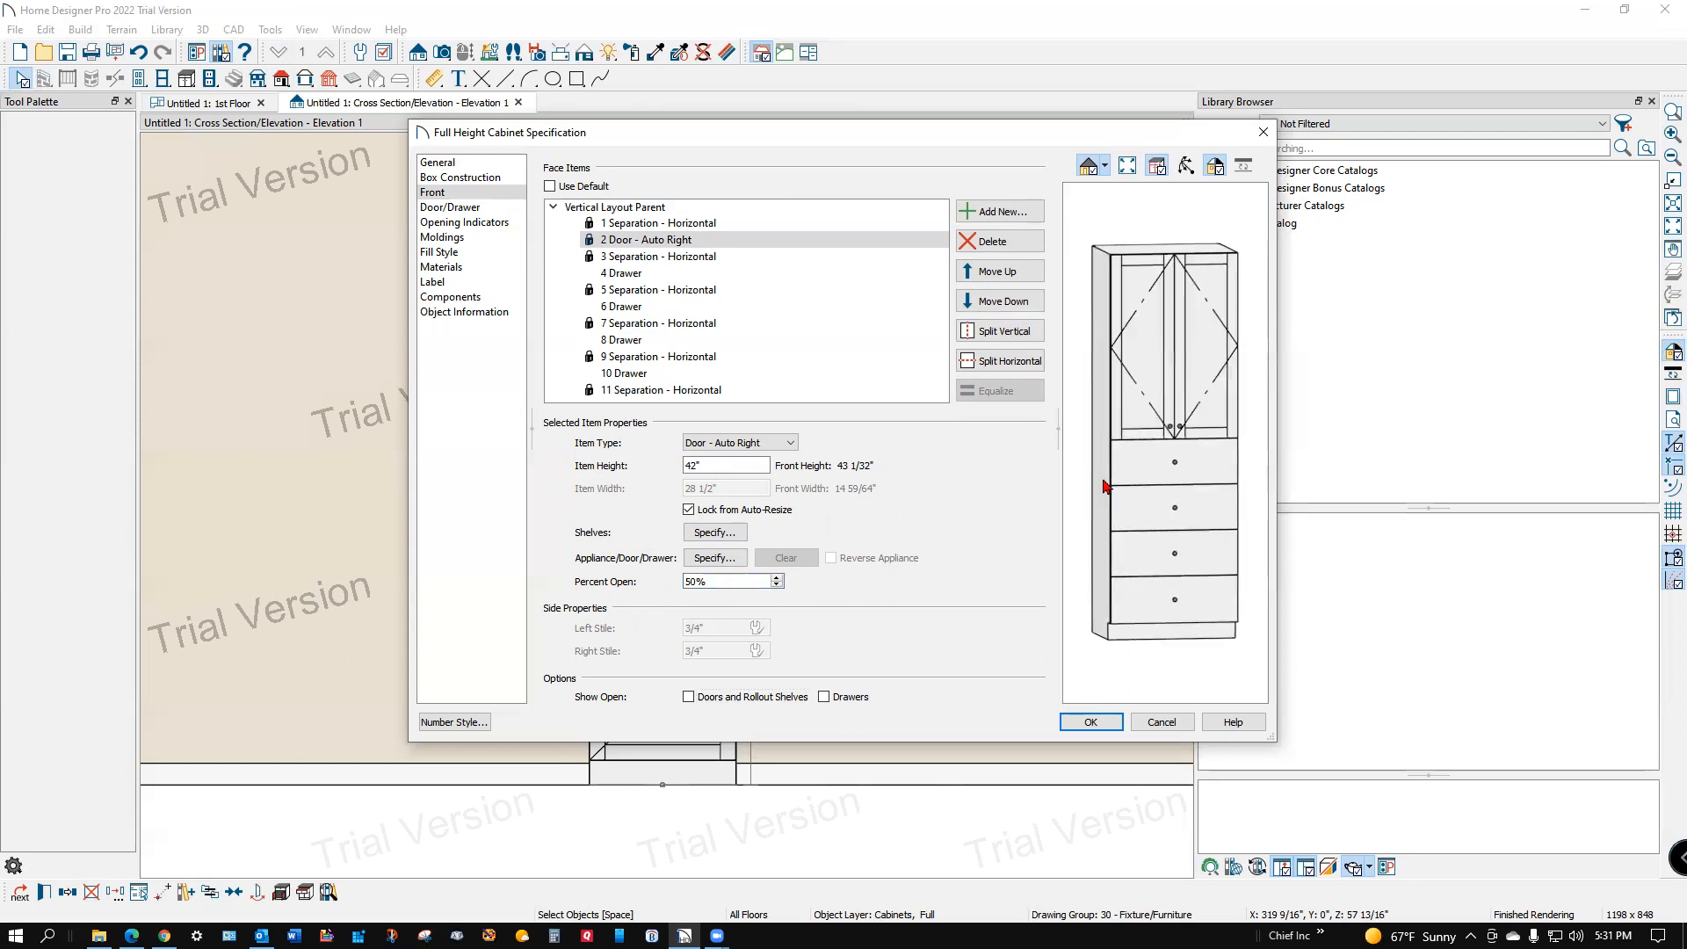
# - Accept the cabinet specification and view the modified cabinet in the floor plan and the wall elevation
pyautogui.click(1118, 725)
pyautogui.press('Escape')
pyautogui.hotkey('ctrl', 'Tab')
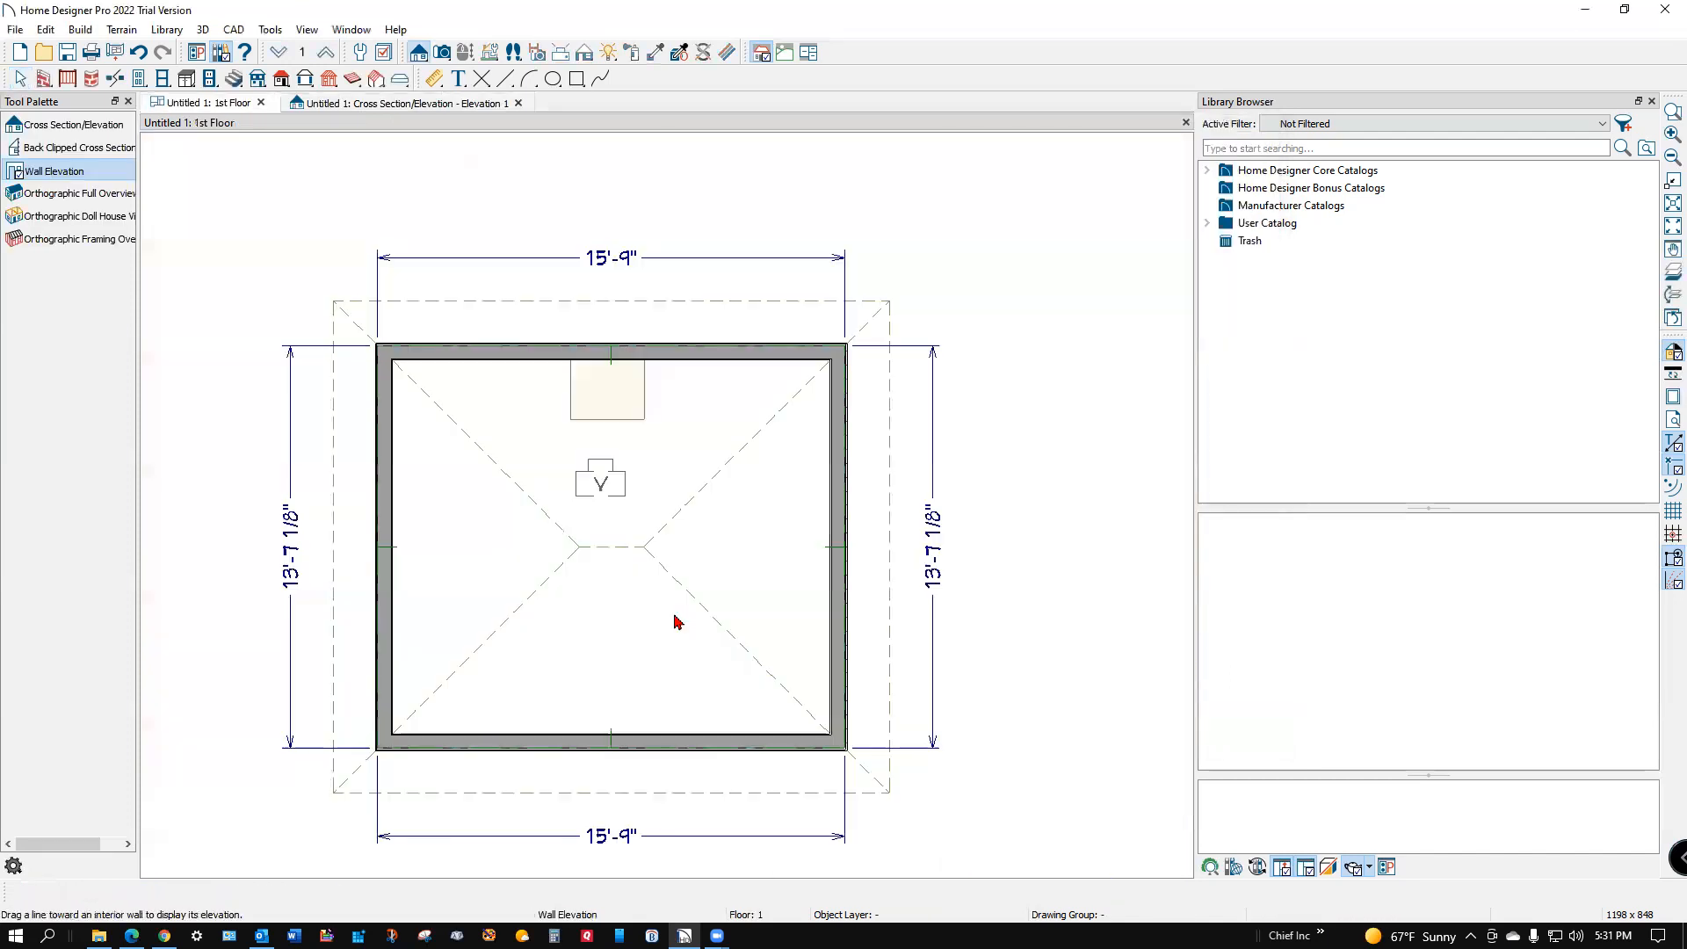
pyautogui.hotkey('ctrl', 'Tab')
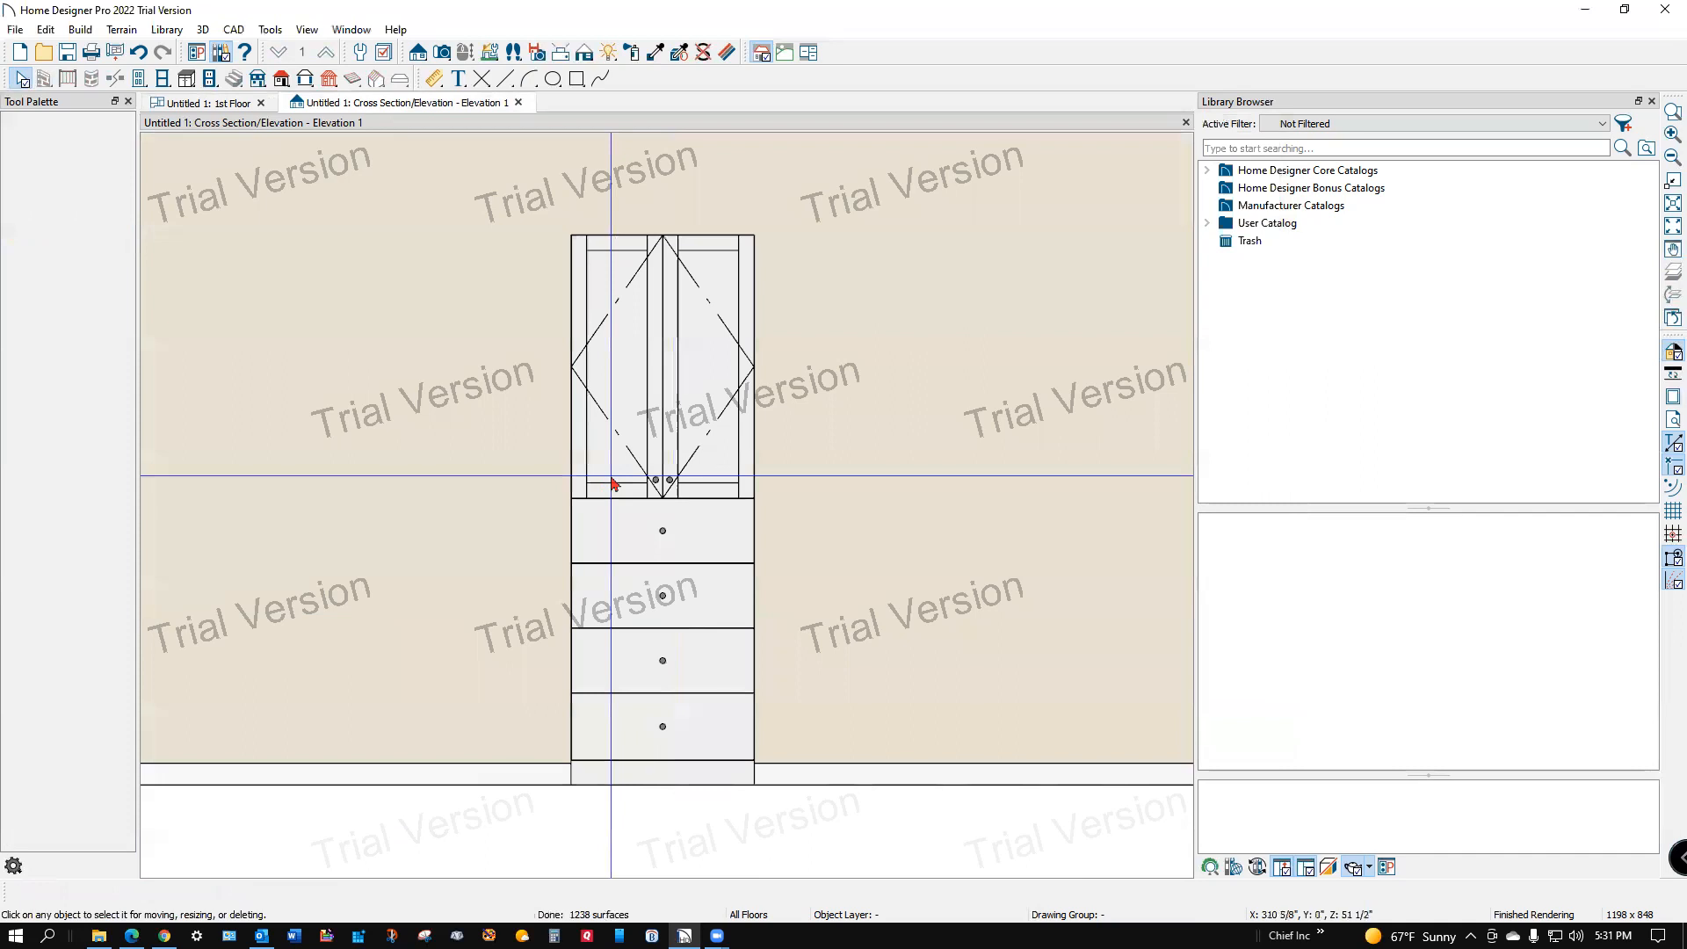
# - Reopen the cabinet's specification and set the upper door section's percent open to 100%
pyautogui.click(613, 482)
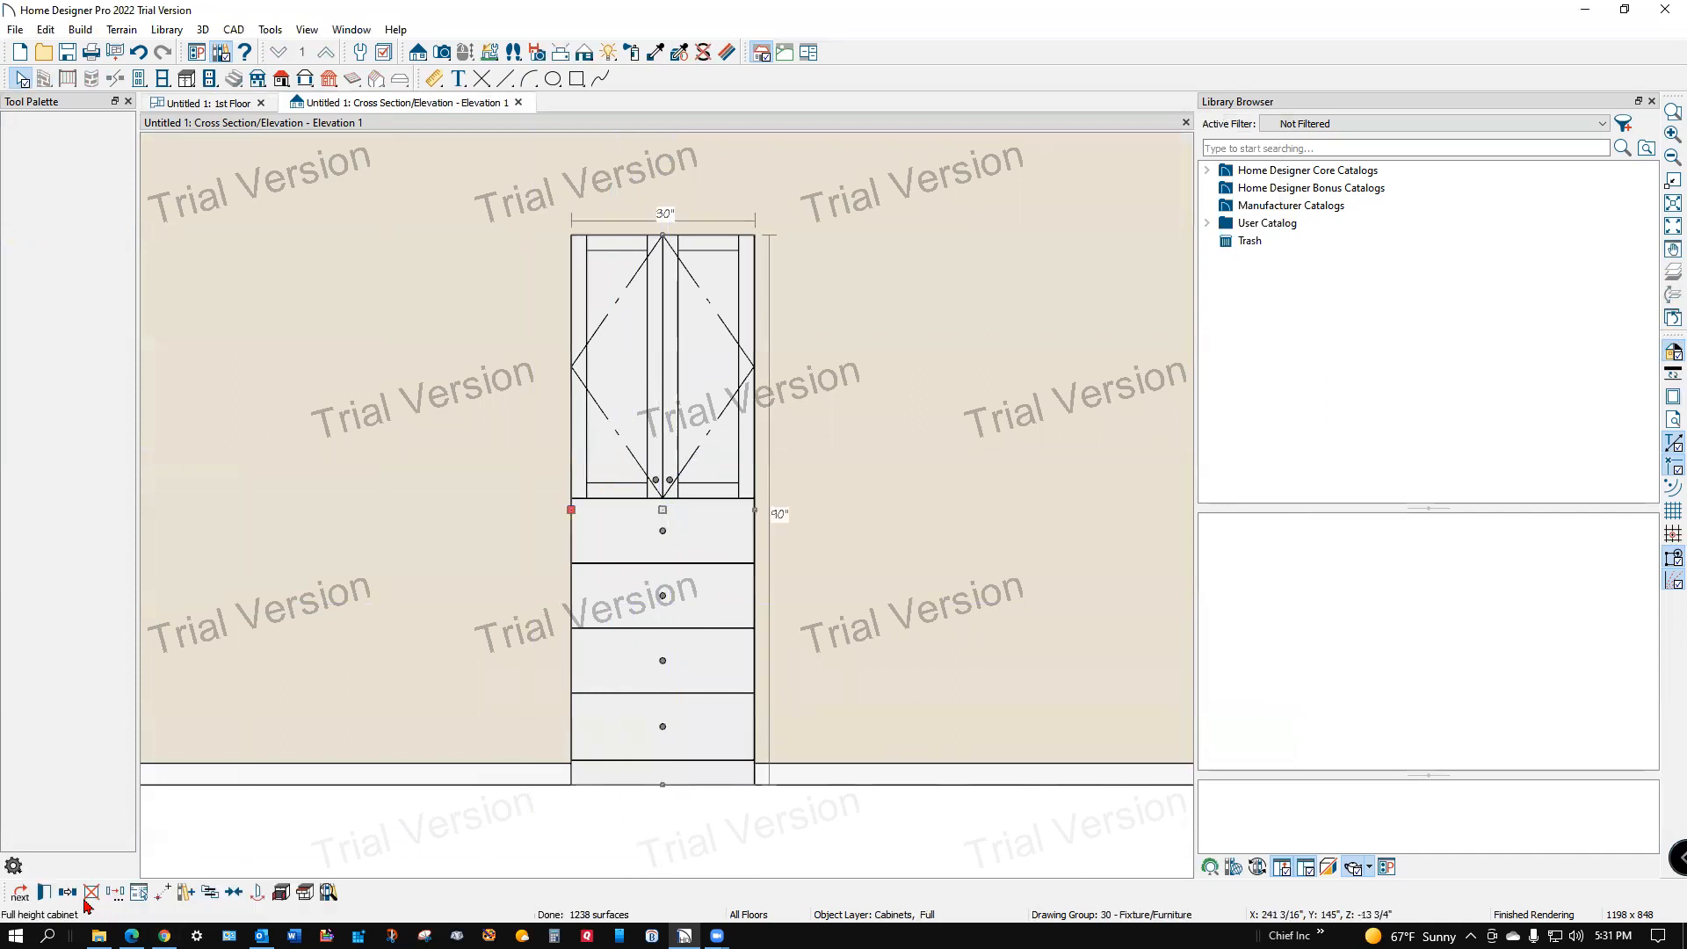
pyautogui.click(43, 892)
pyautogui.click(1197, 369)
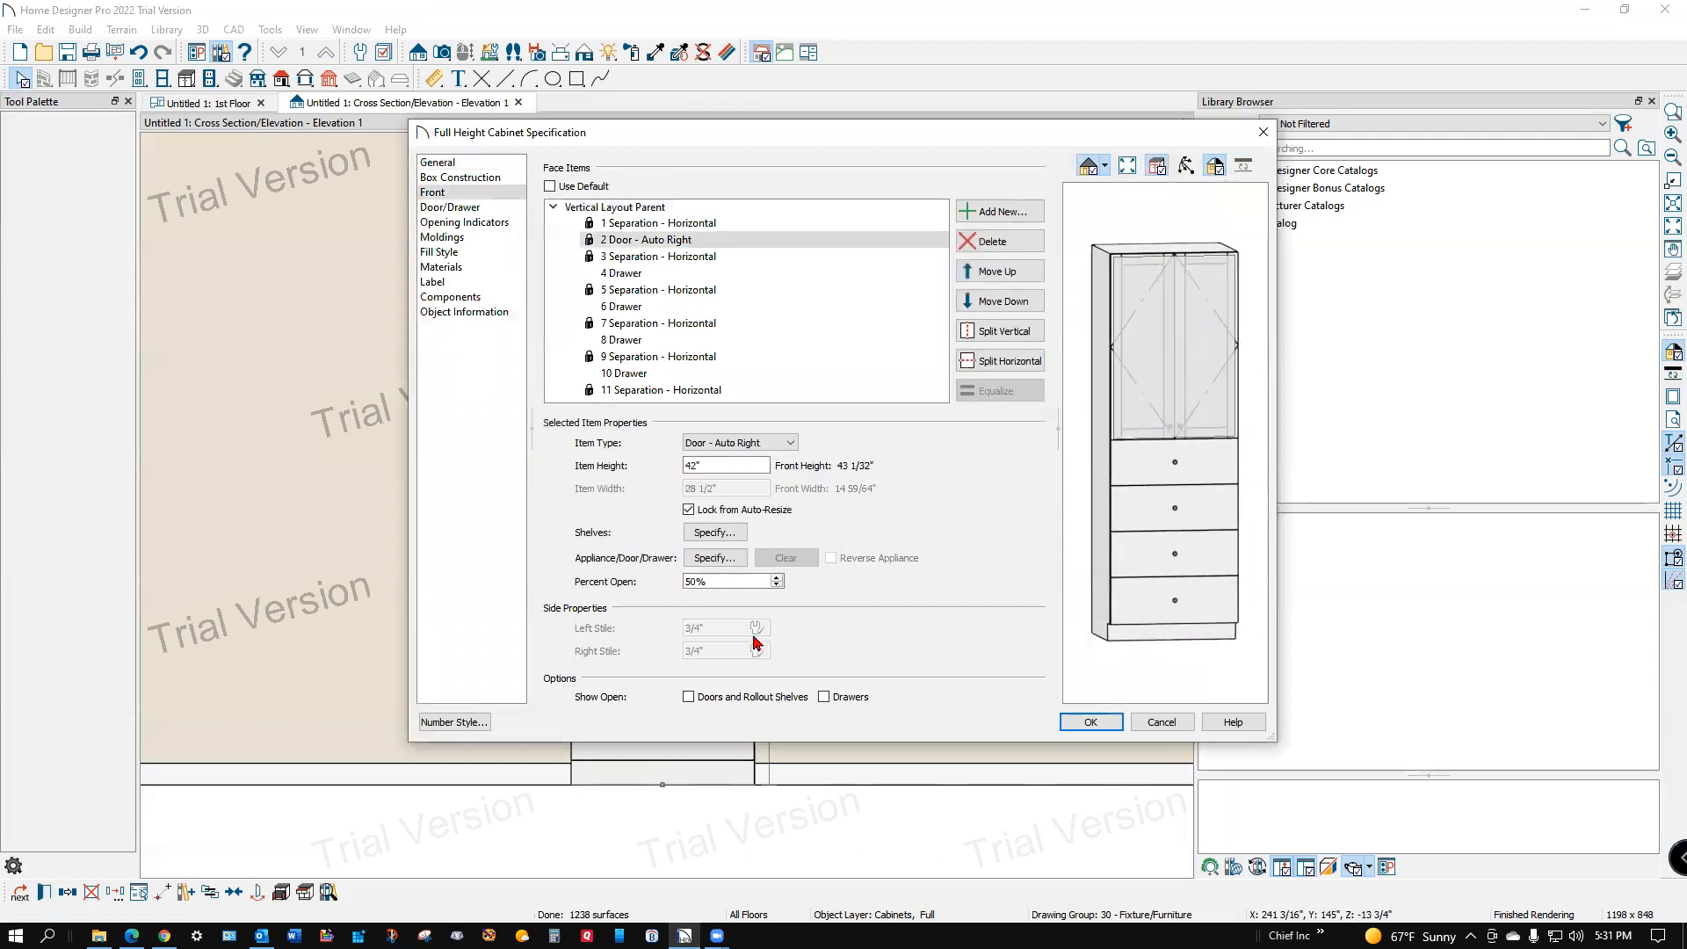
pyautogui.doubleClick(696, 580)
pyautogui.write('10')
pyautogui.press('Tab')
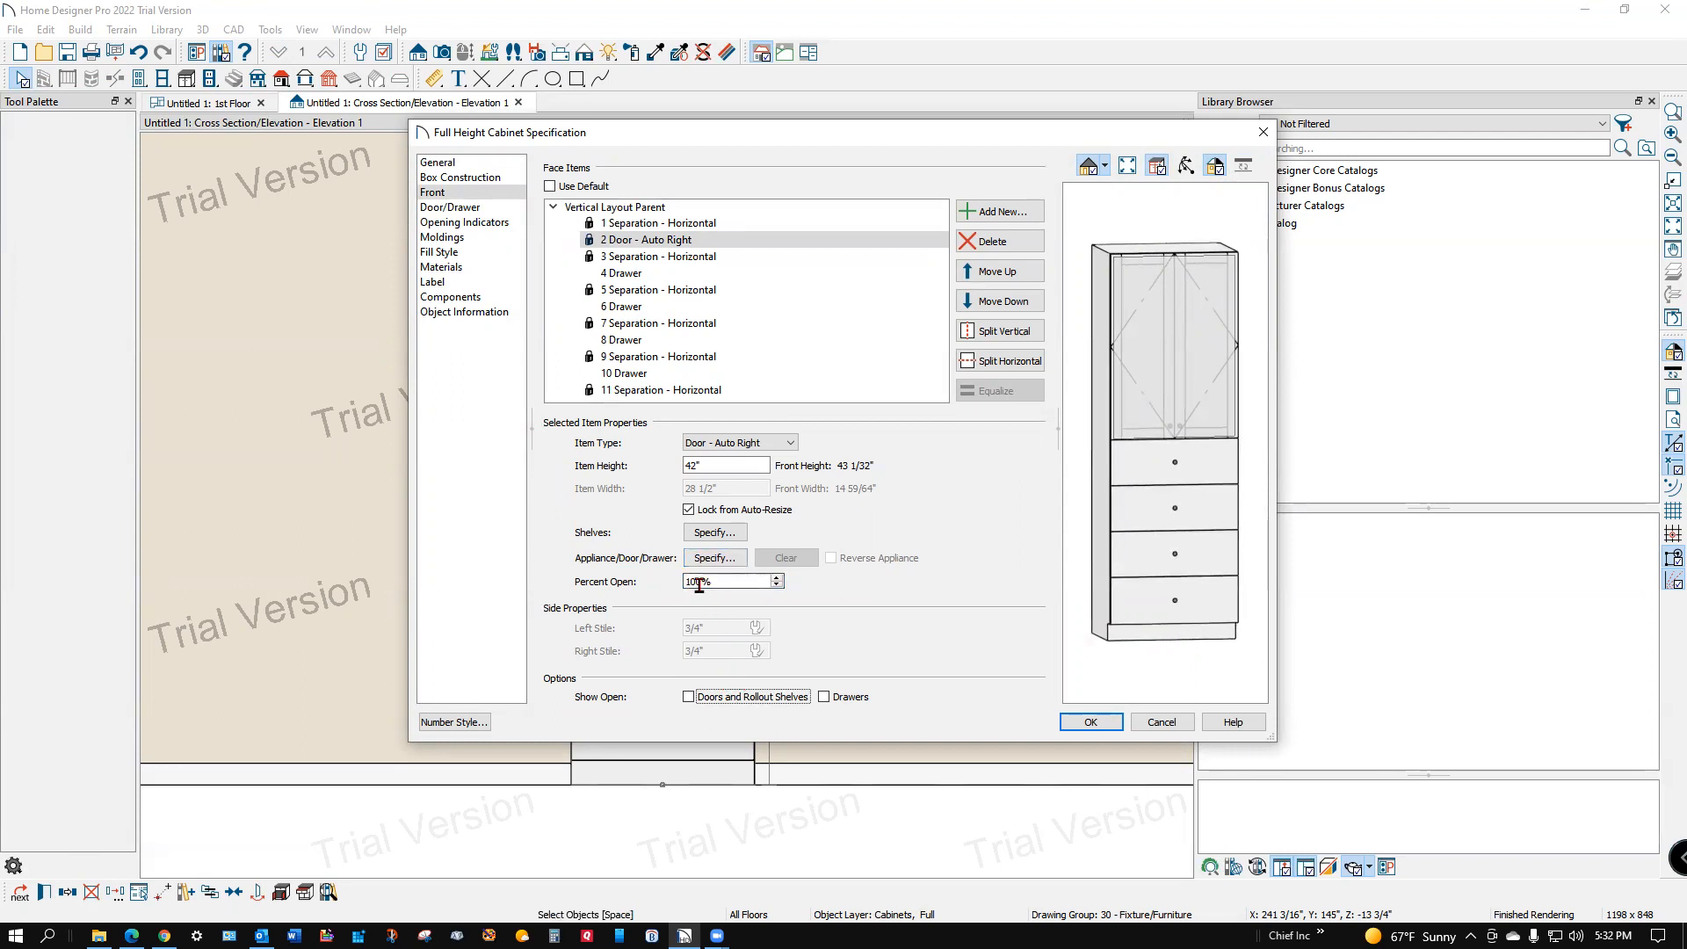
# - Set the upper door section's percent open to 0% and accept the cabinet specification
pyautogui.moveTo(698, 582); pyautogui.dragTo(638, 565)
pyautogui.press('BackSpace')
pyautogui.press('Tab')
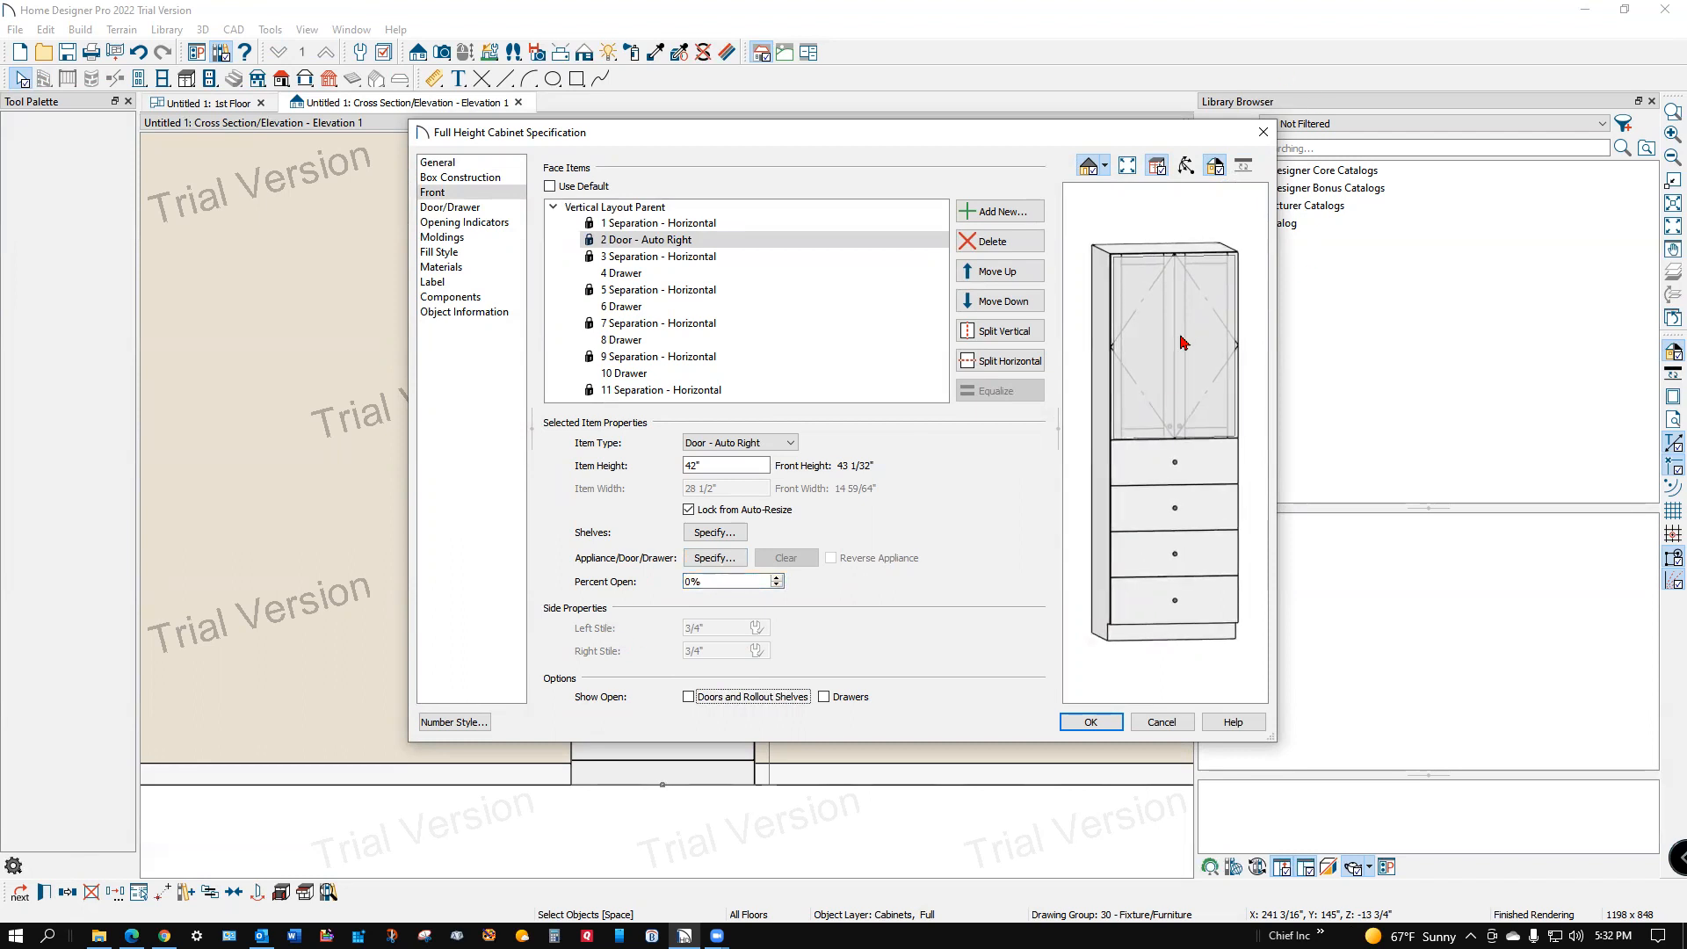
pyautogui.click(1083, 726)
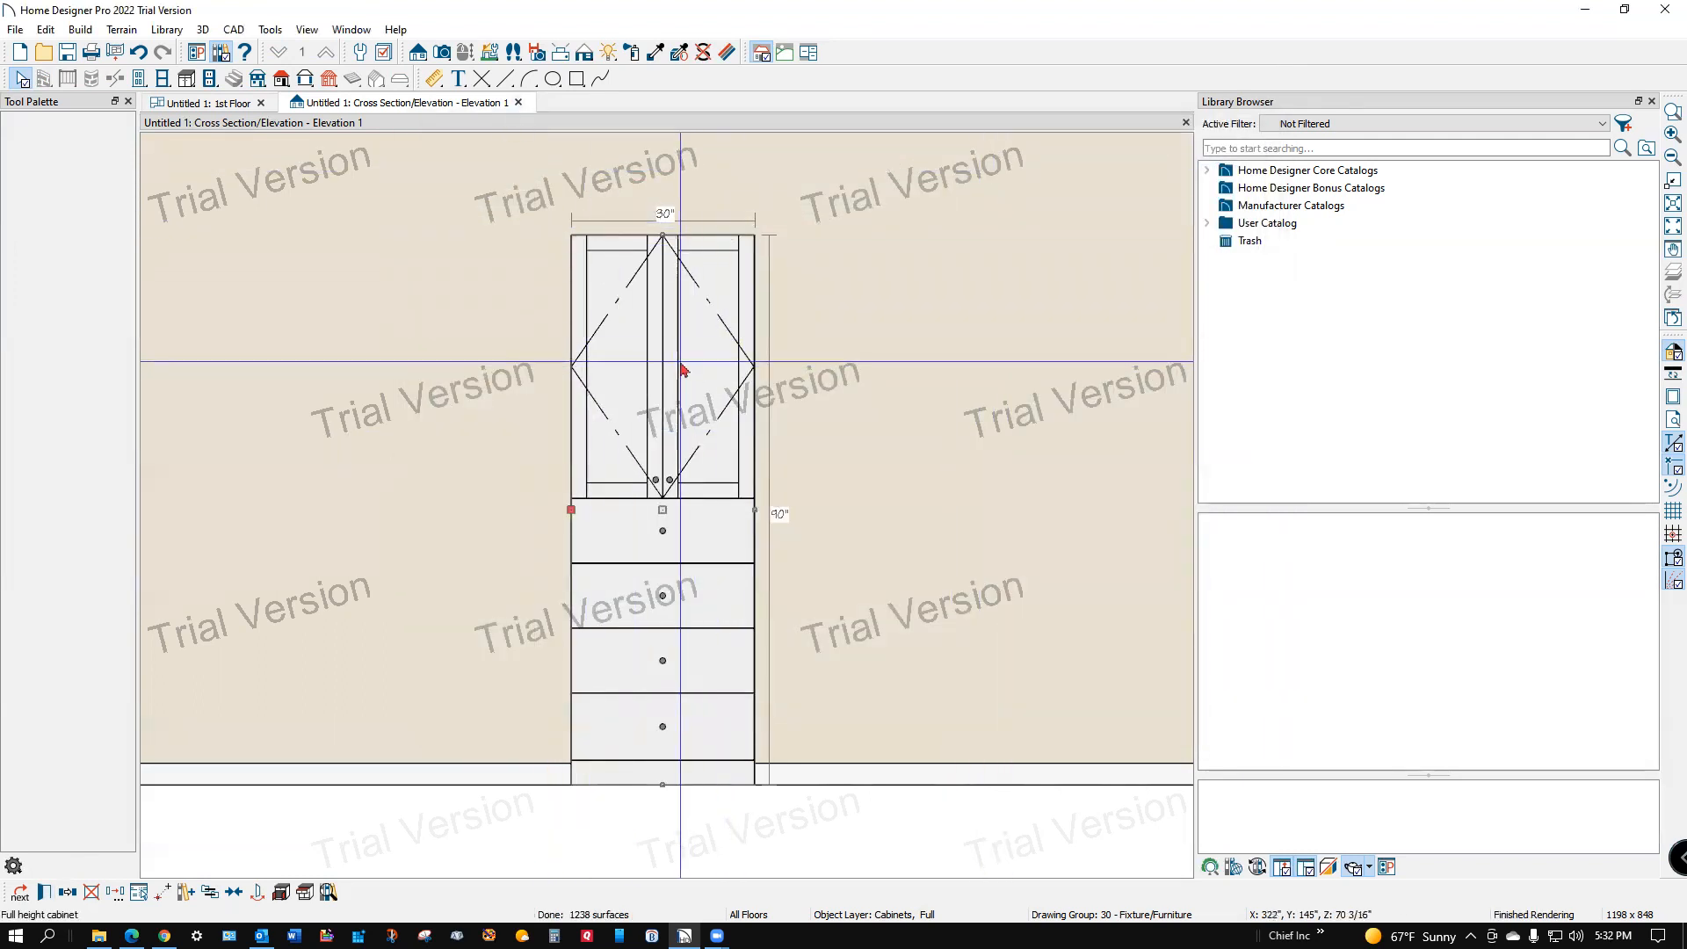
# - Temporarily delete the two upper door panel surfaces in the elevation to look at the shelves behind them
pyautogui.click(703, 52)
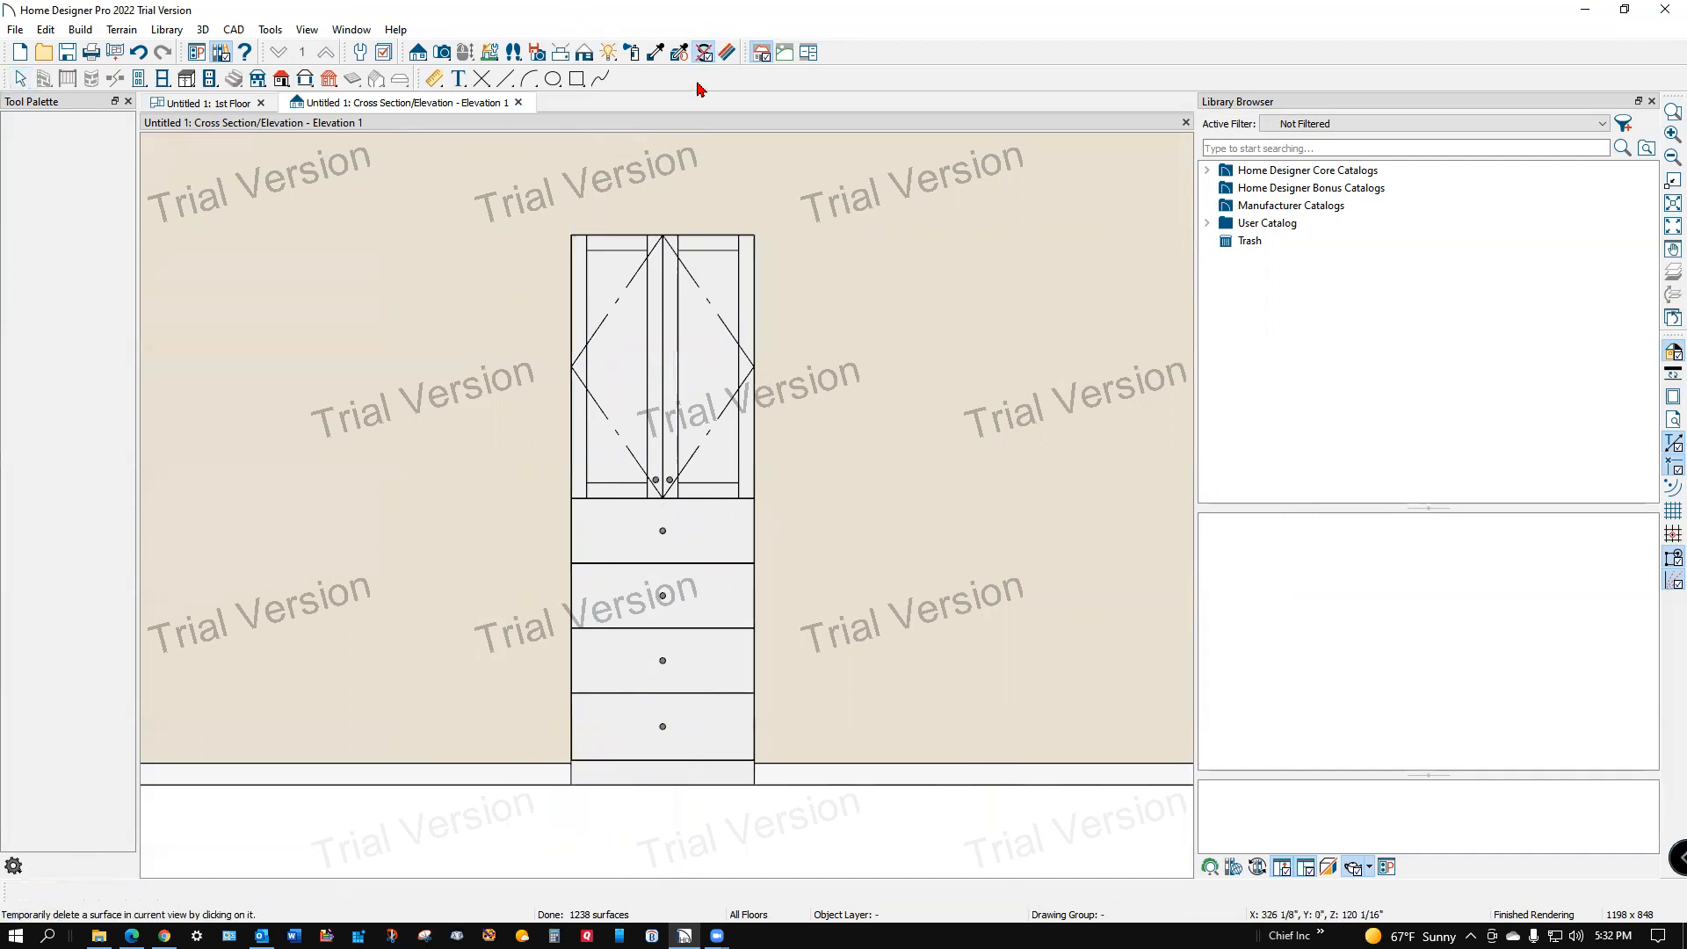
pyautogui.click(699, 364)
pyautogui.click(638, 378)
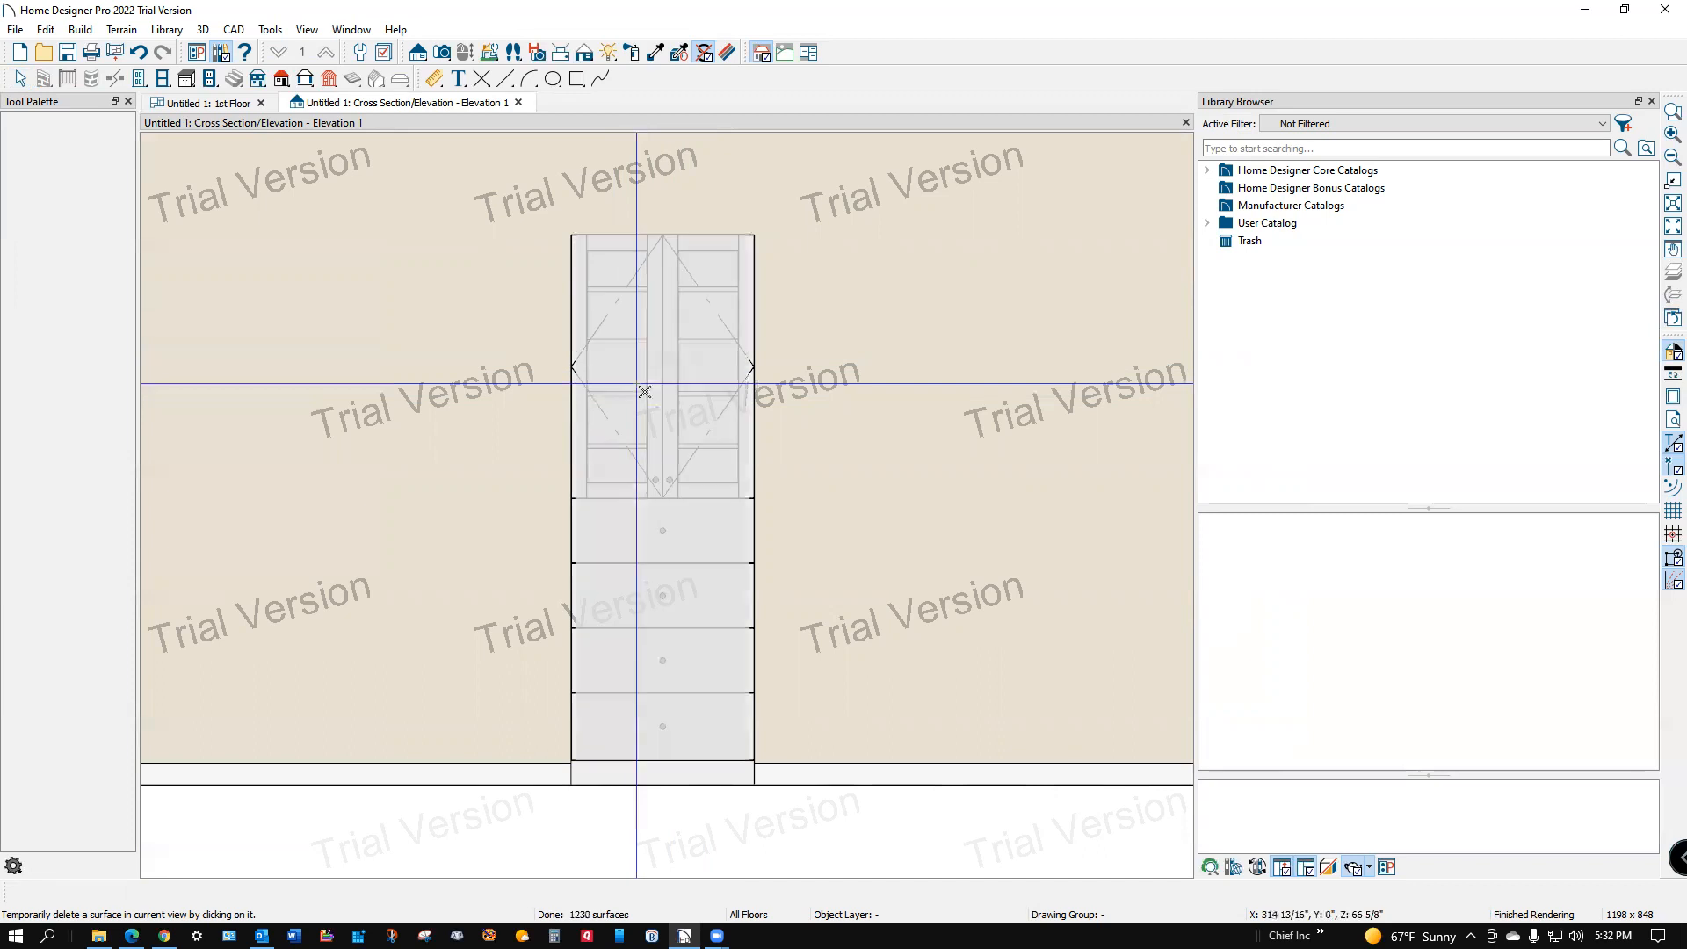
pyautogui.press('Escape')
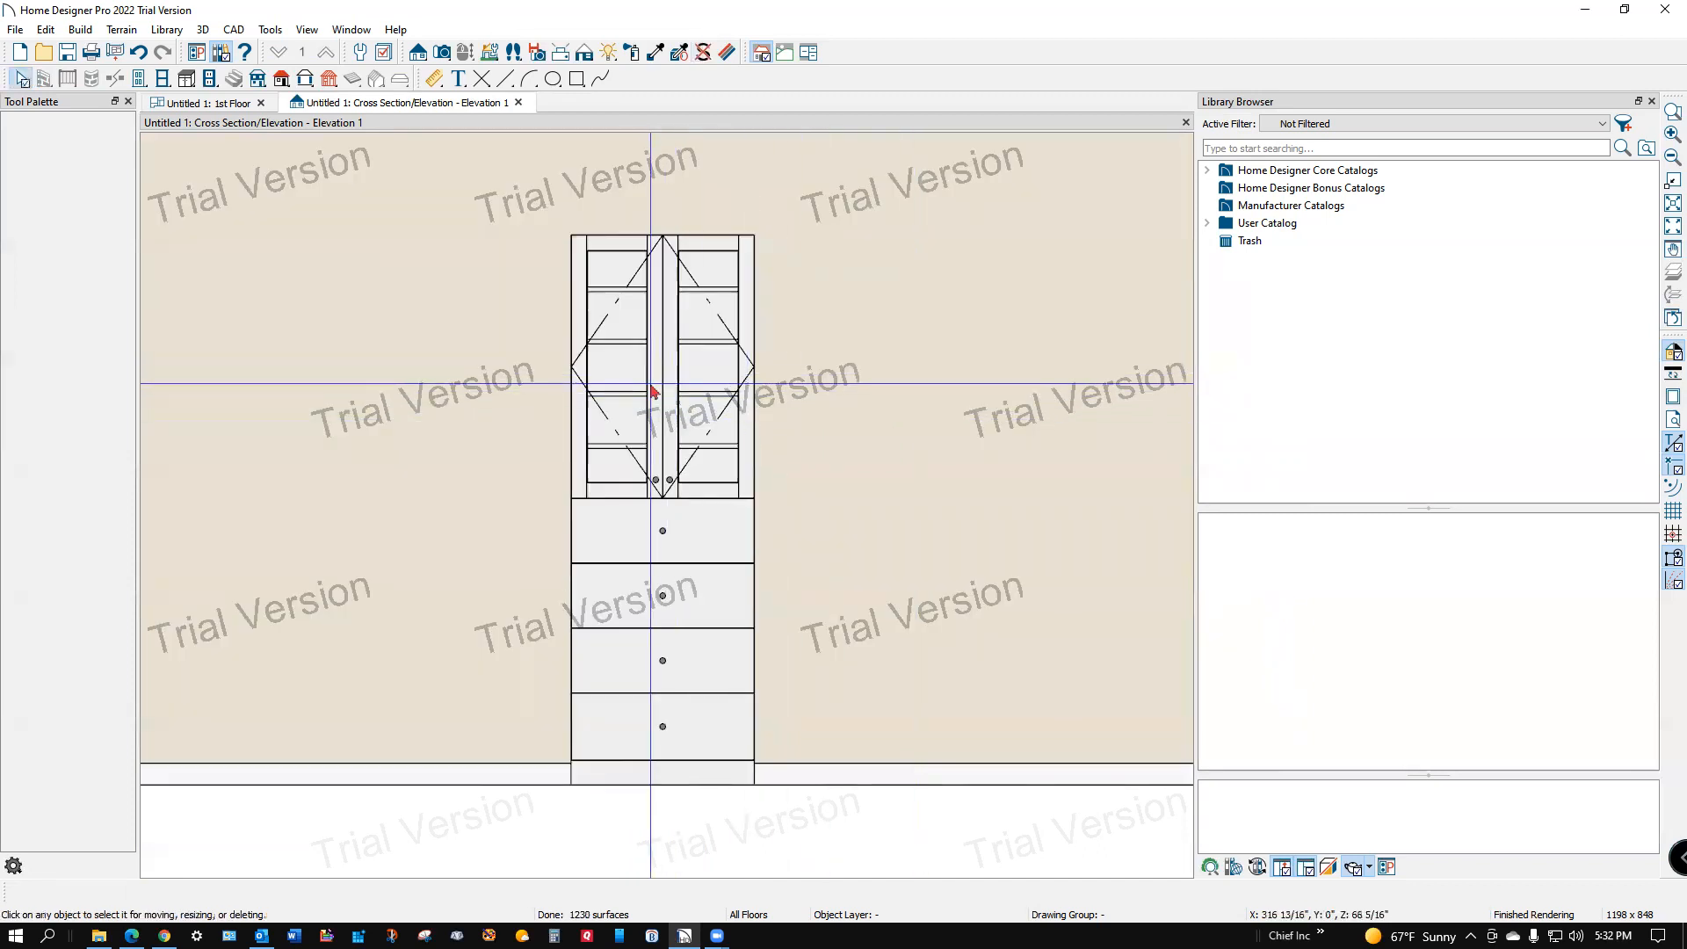
# - Reopen the cabinet's specification, change the door style to Framed Doors with Glass Doors enabled, and accept it
pyautogui.click(657, 451)
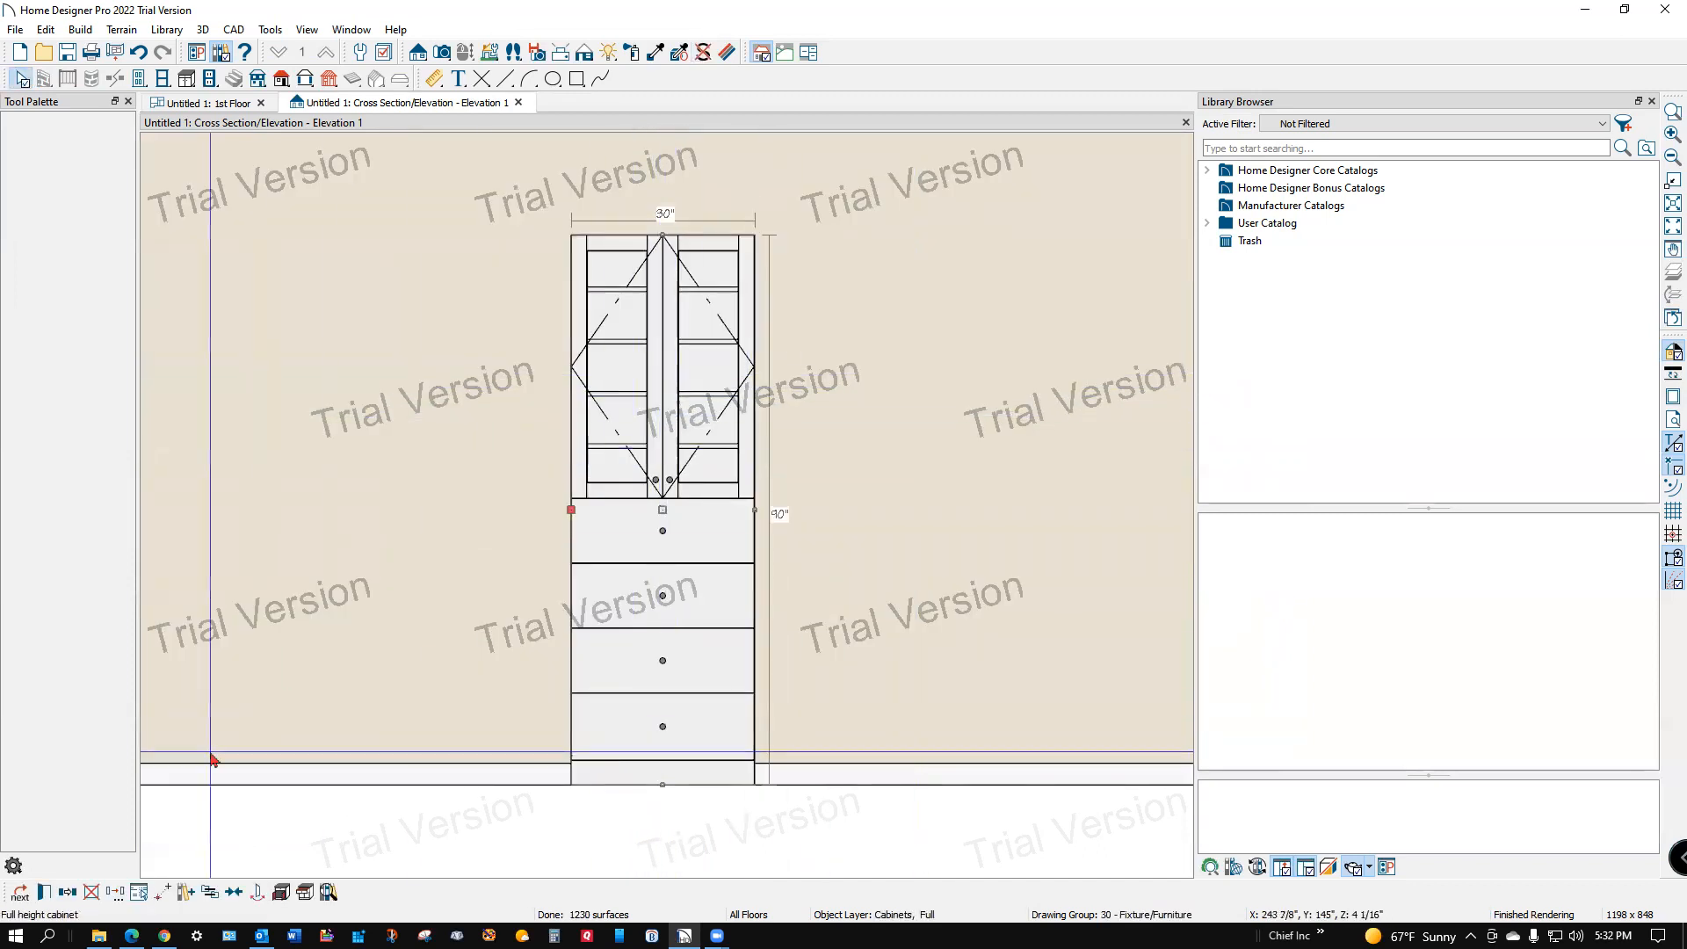
pyautogui.click(46, 891)
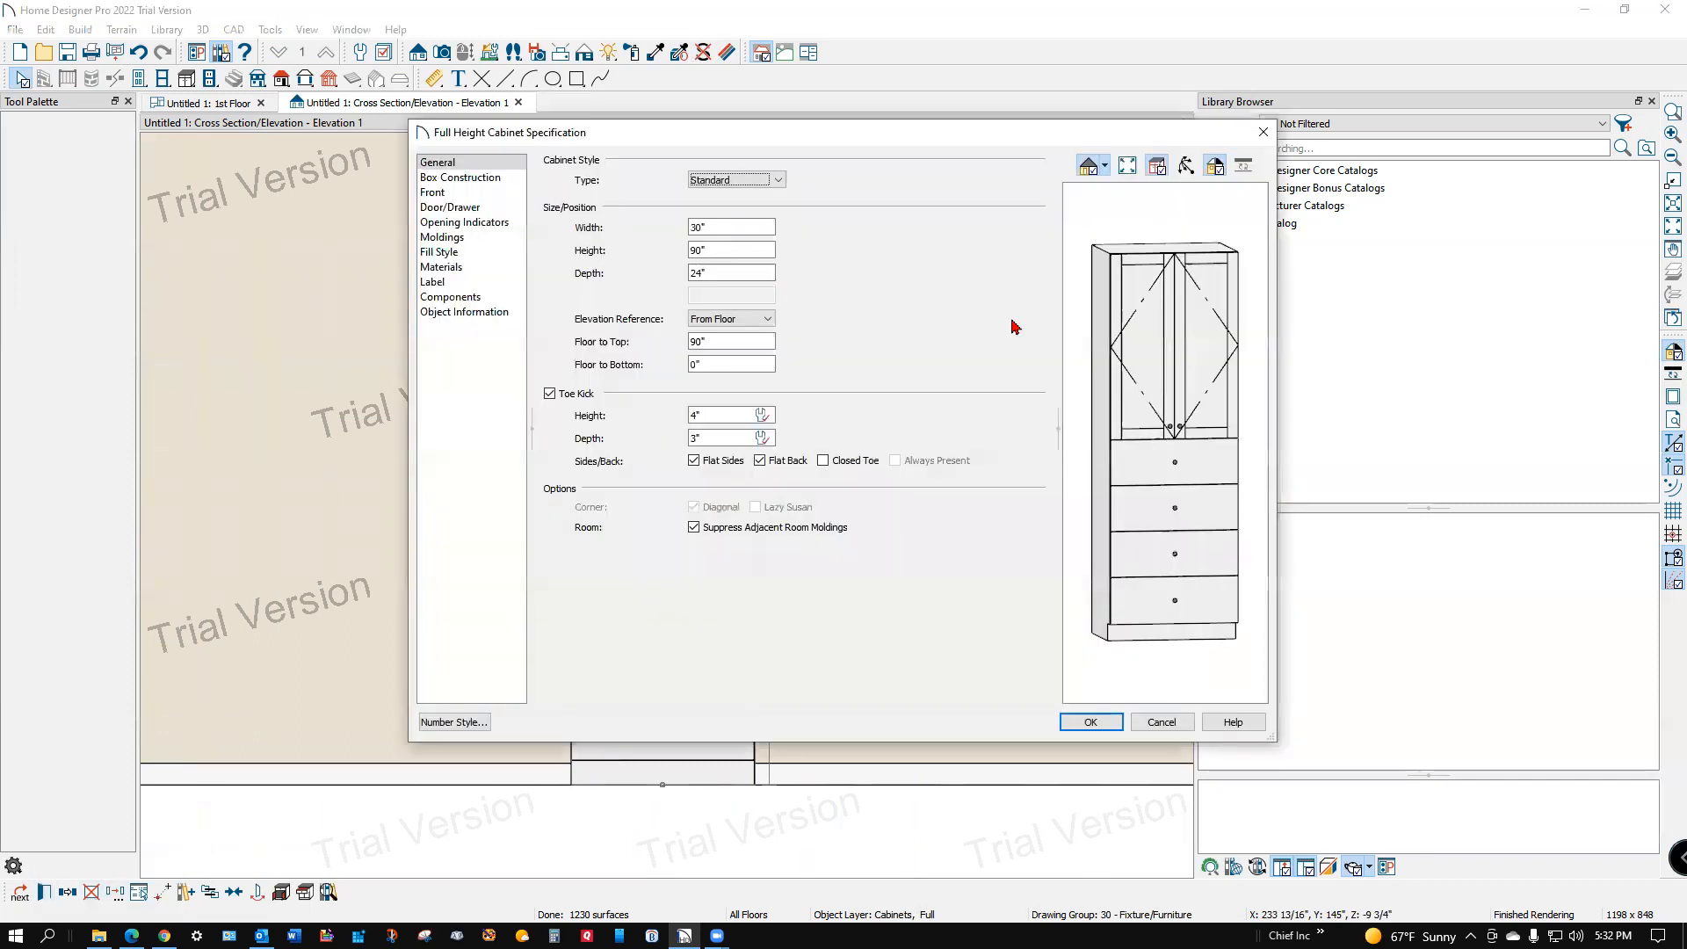
pyautogui.click(1129, 356)
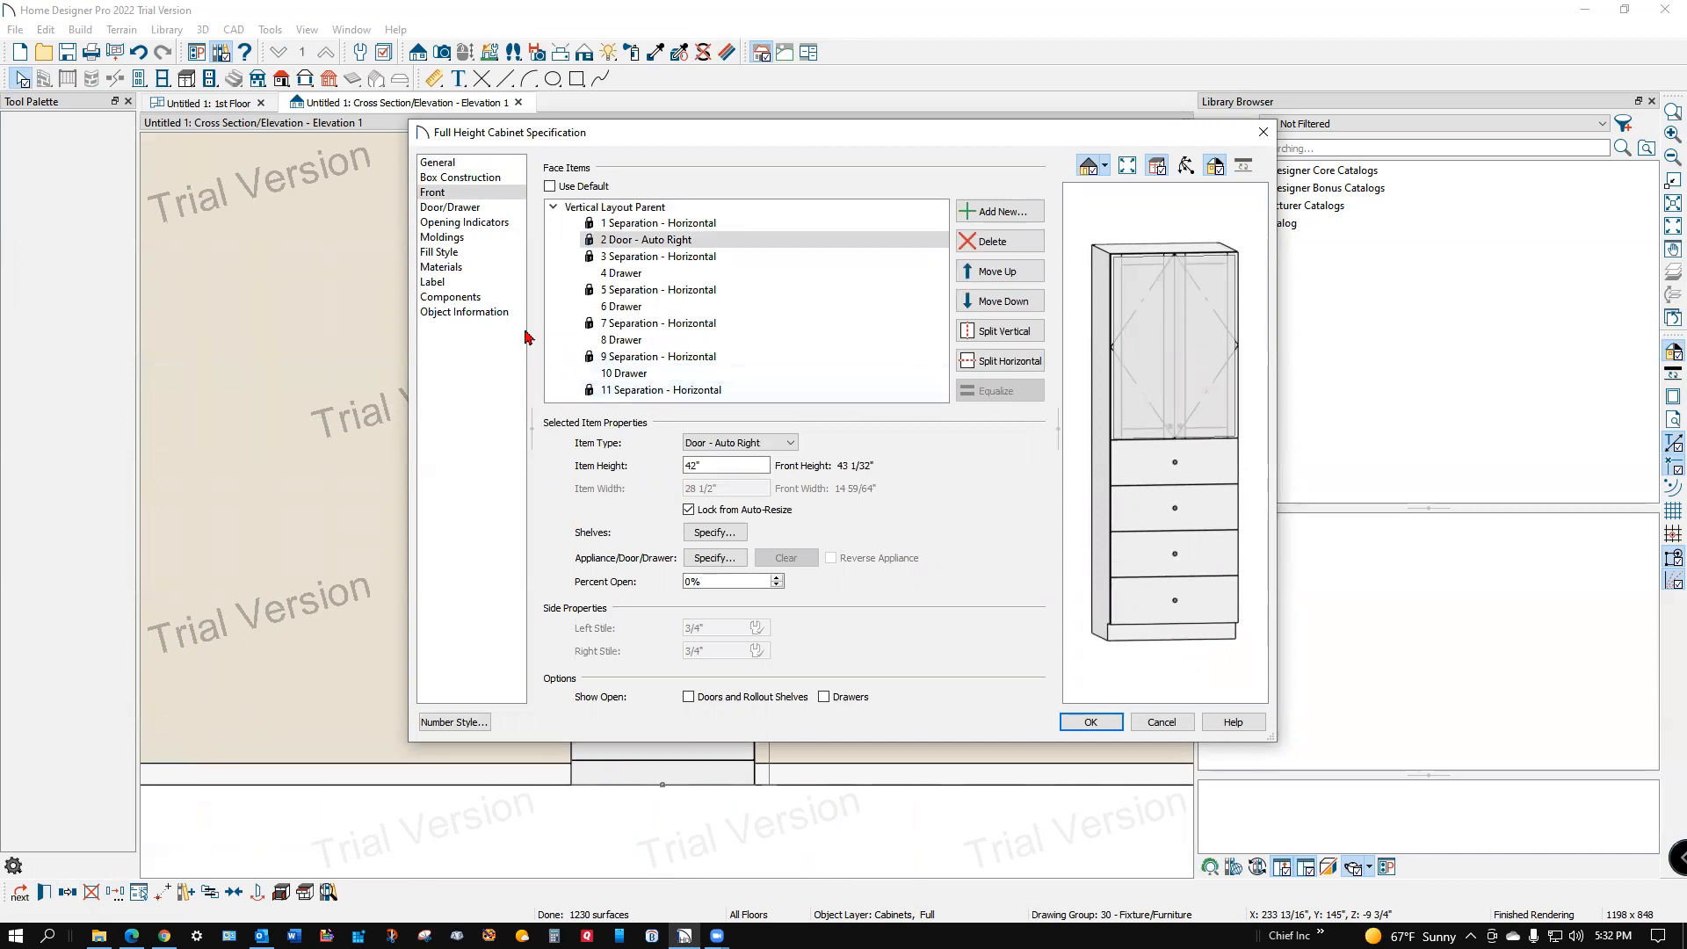
pyautogui.click(456, 211)
pyautogui.click(747, 181)
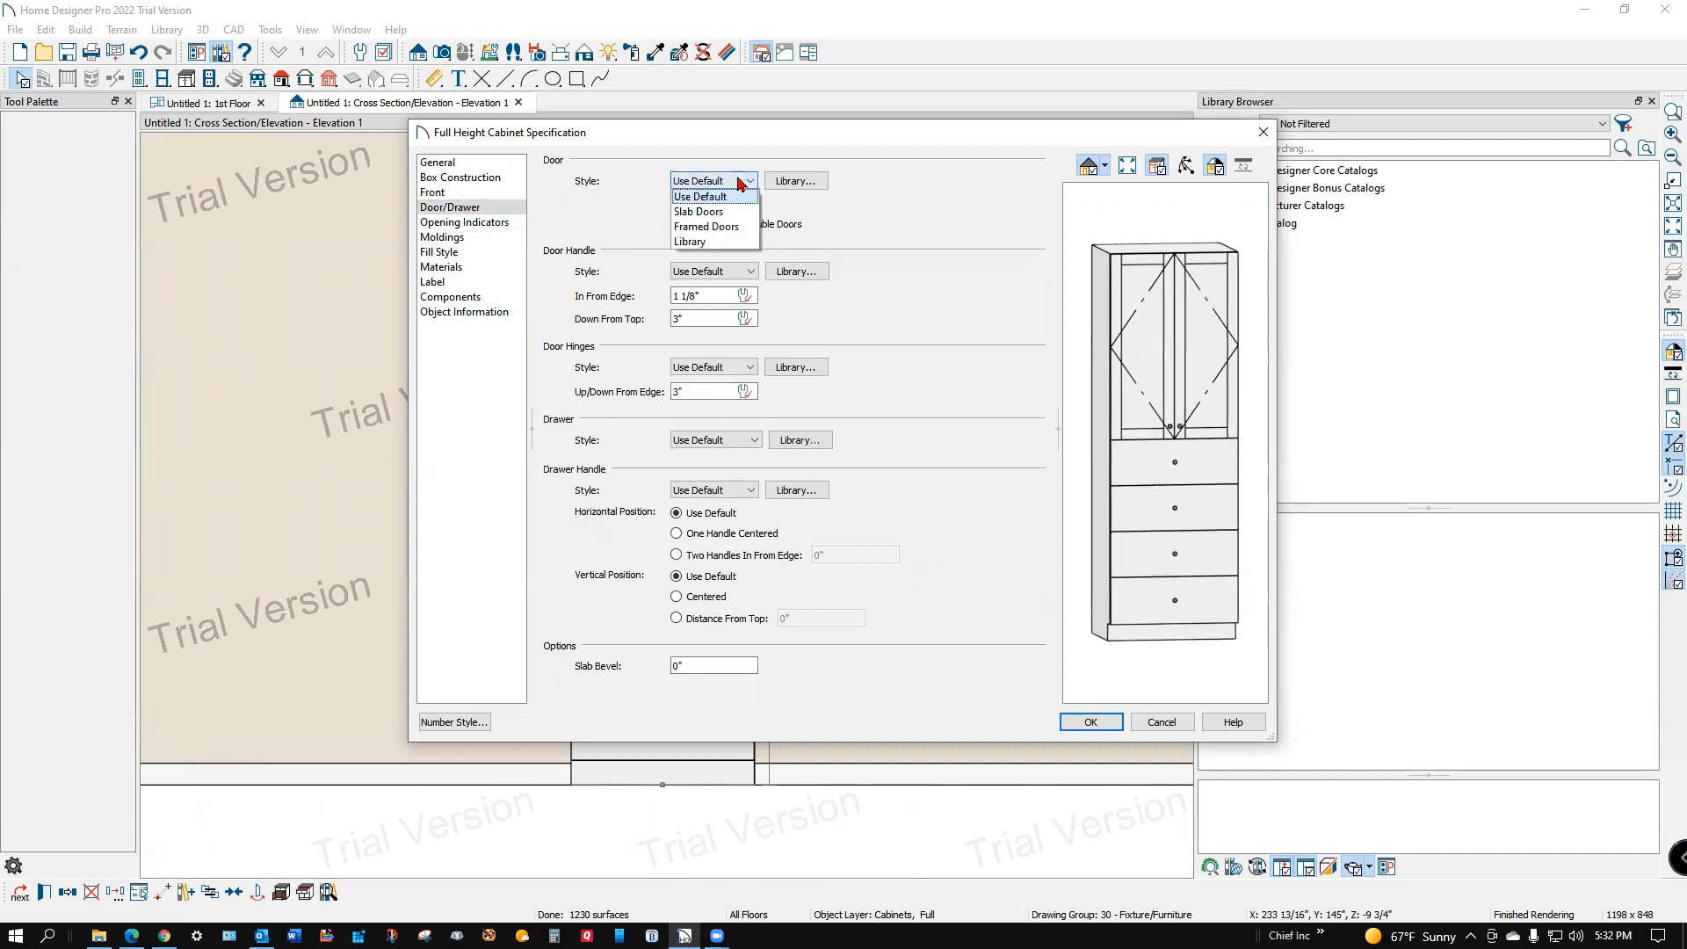
pyautogui.click(741, 228)
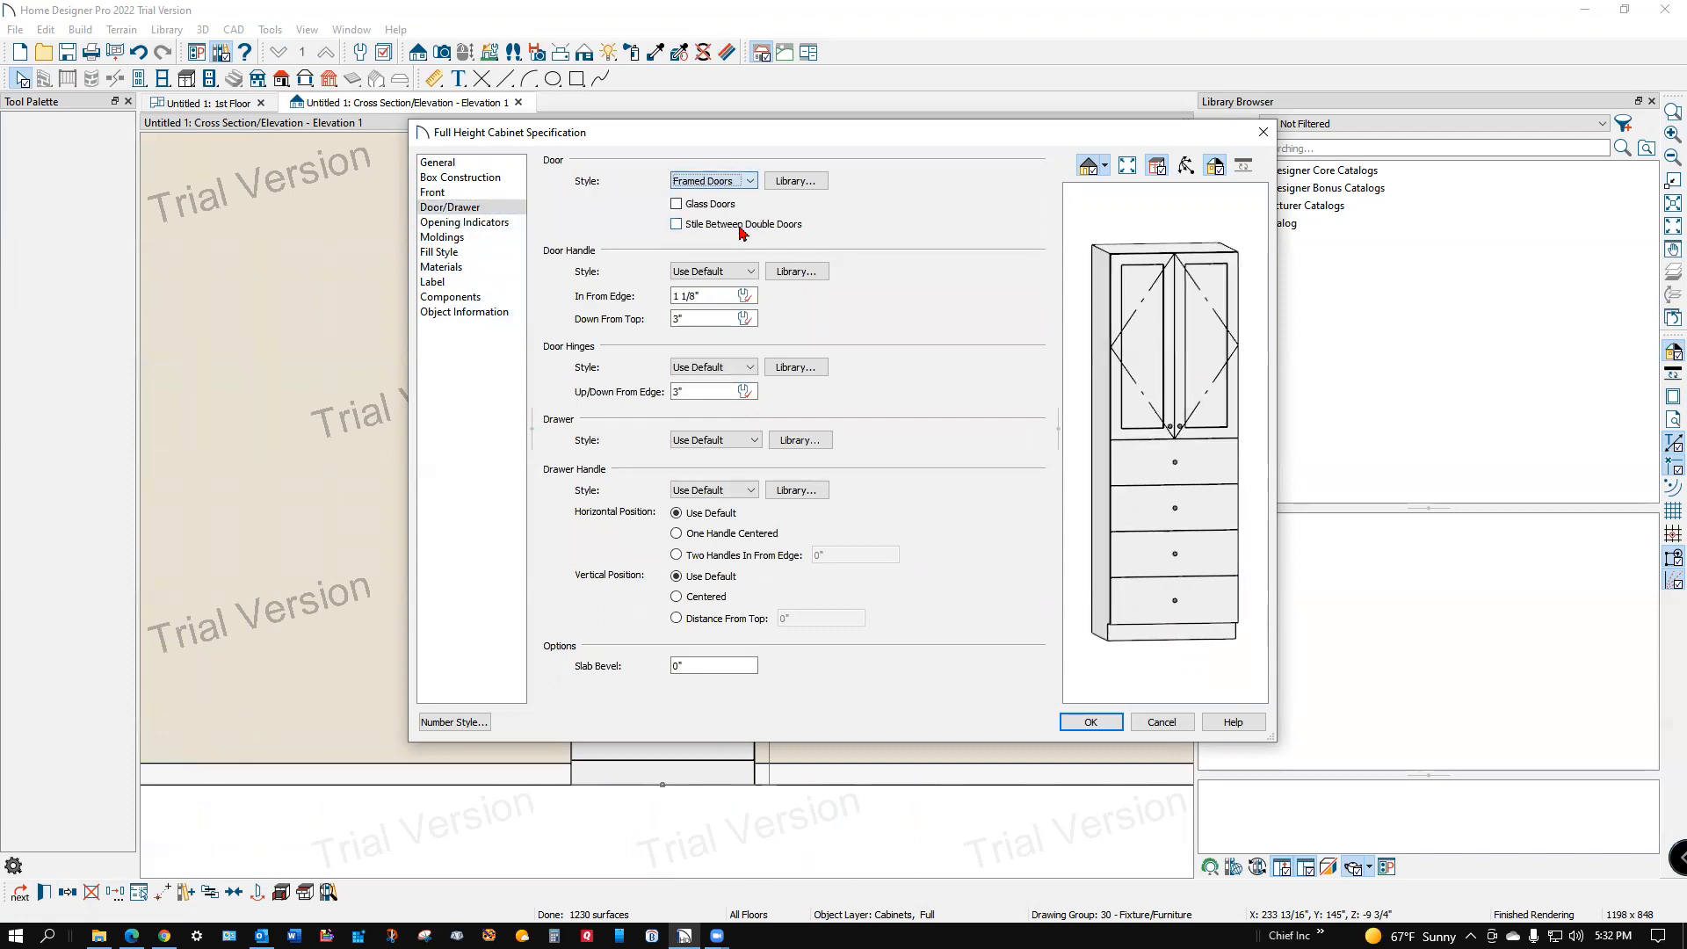
pyautogui.click(675, 205)
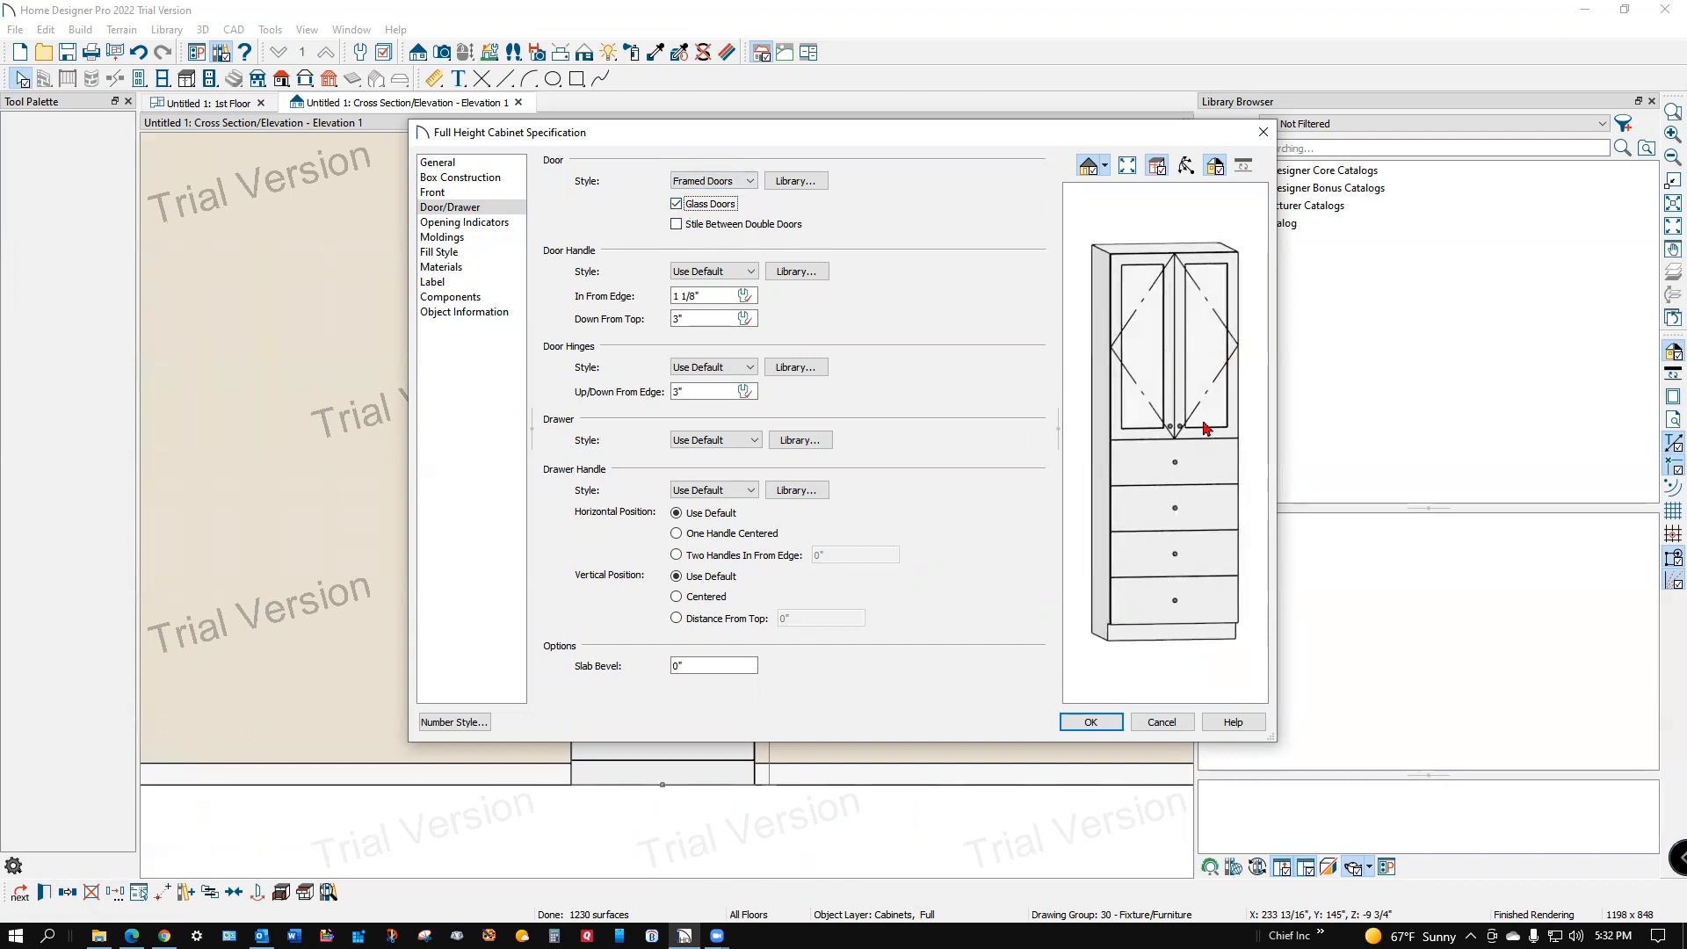
pyautogui.click(1090, 721)
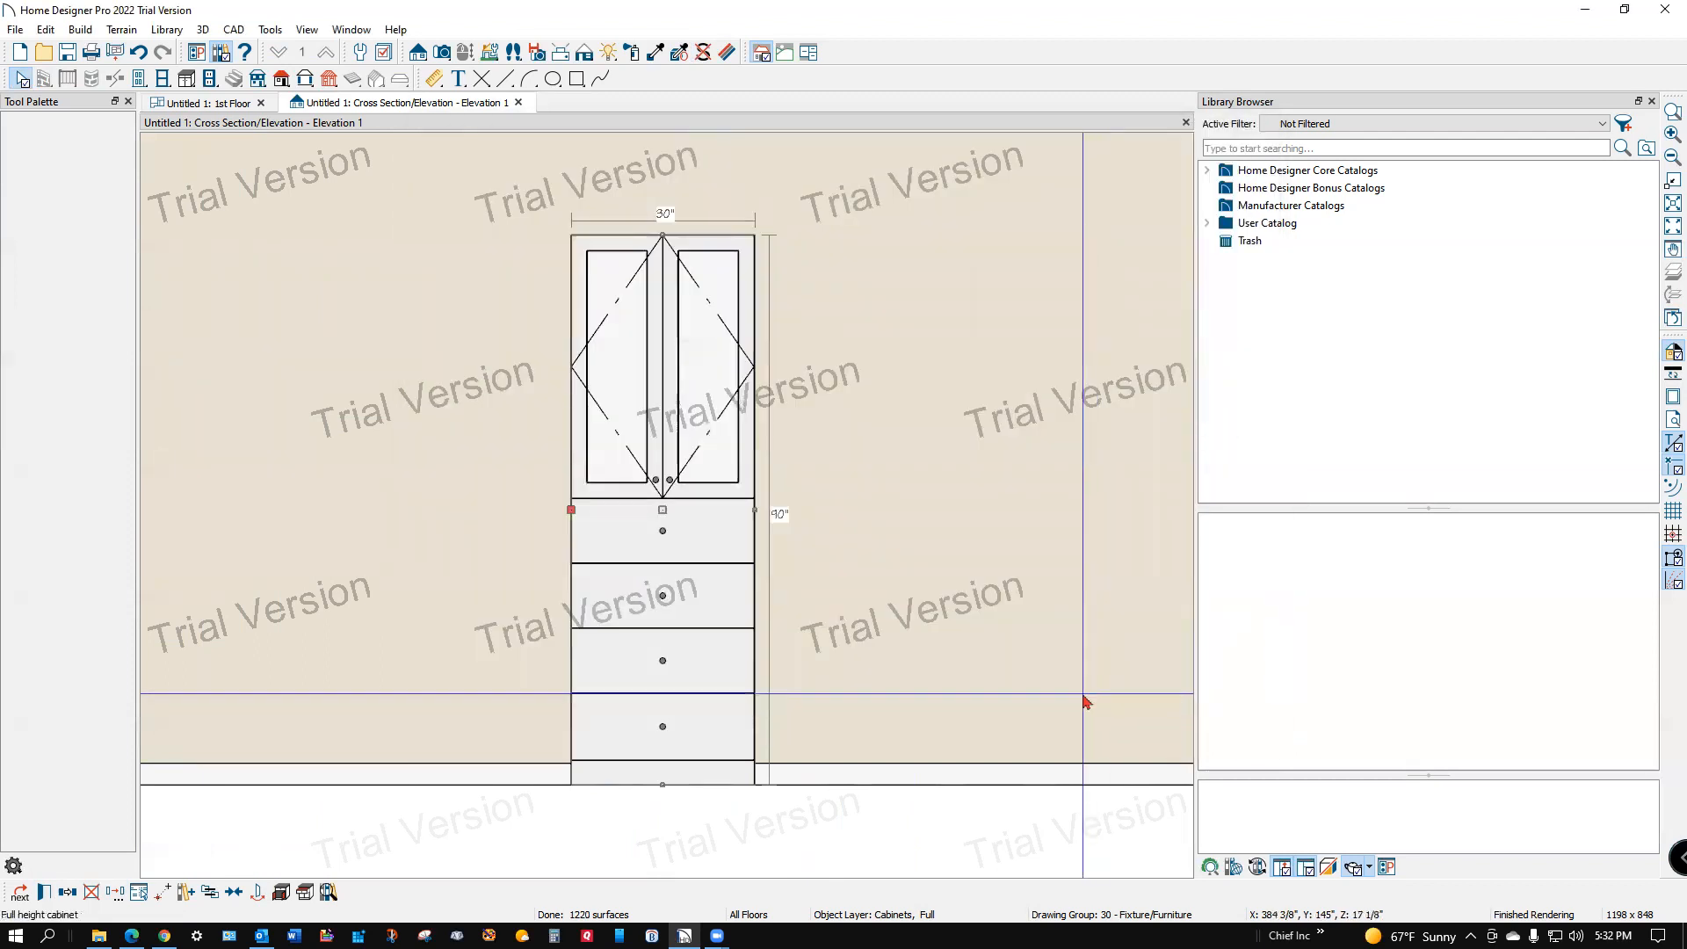
pyautogui.click(820, 501)
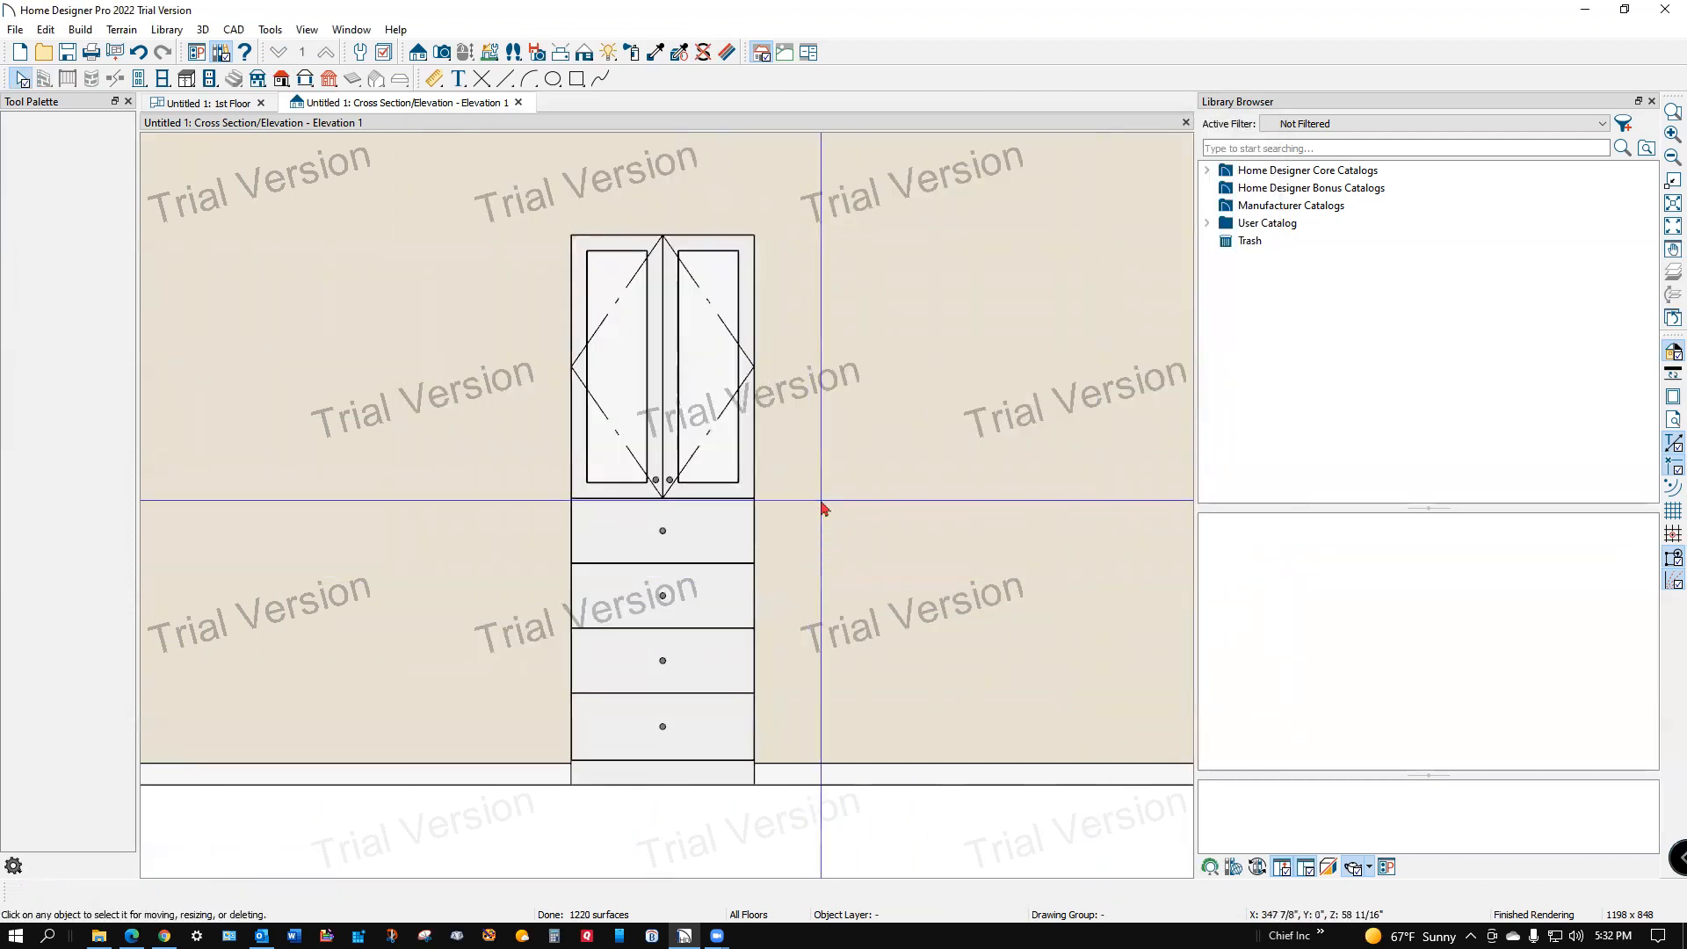
# - Close the wall elevation and create a full camera view from the floor plan aimed at the pantry cabinet
pyautogui.click(519, 102)
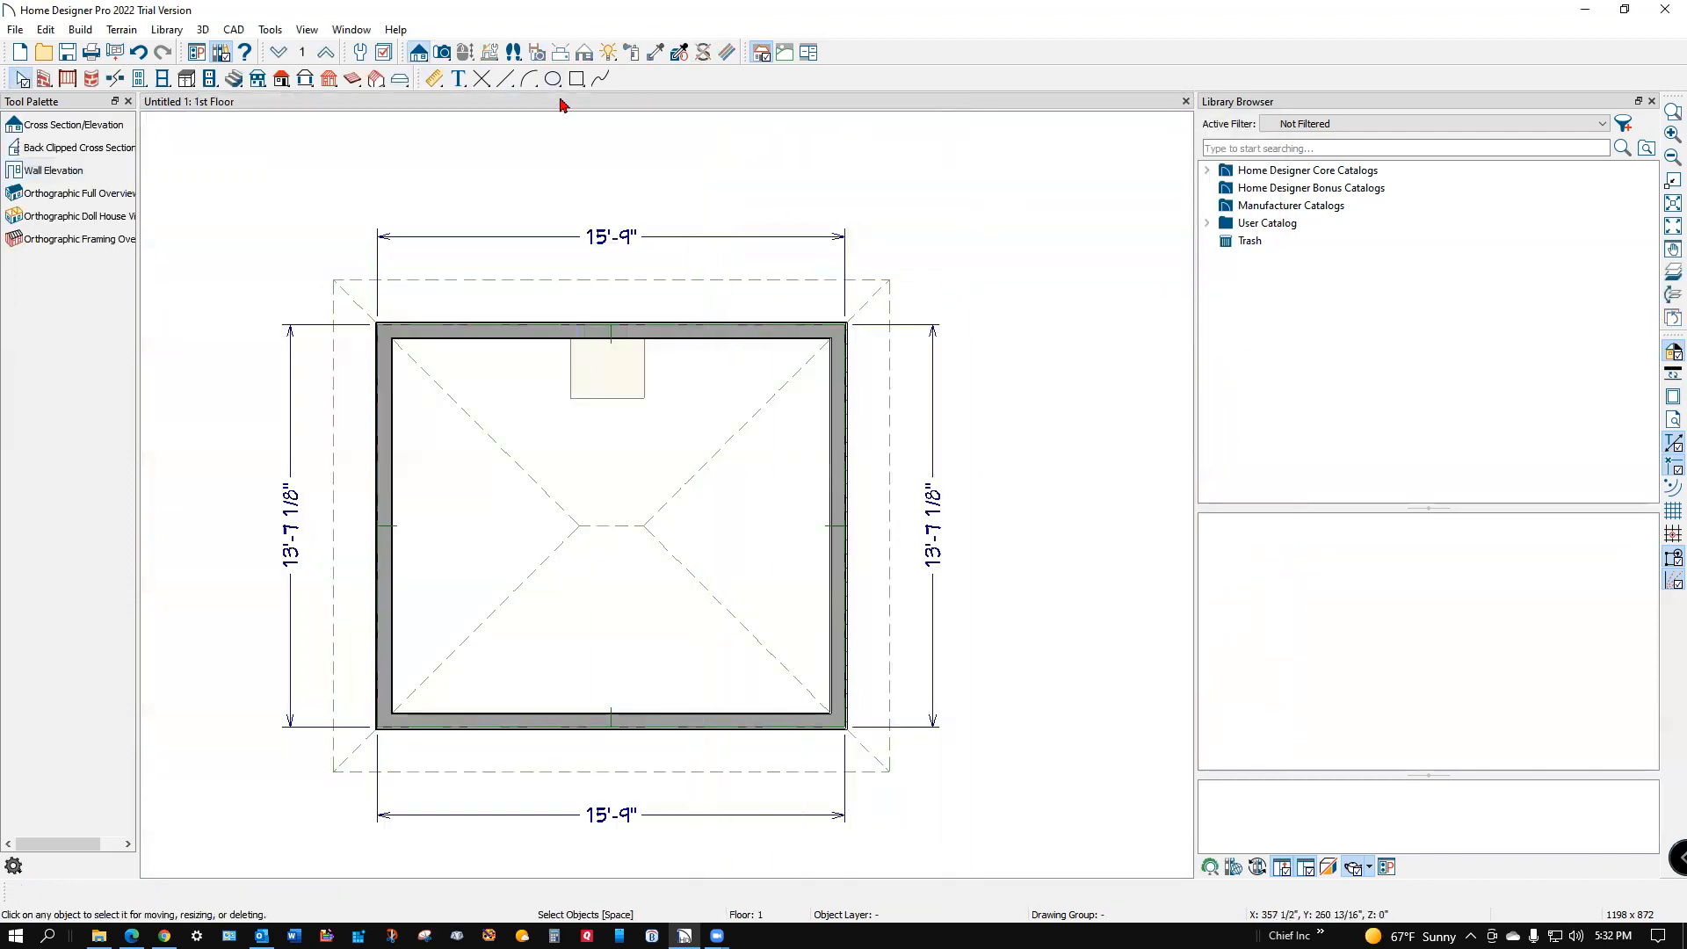
pyautogui.click(442, 53)
pyautogui.moveTo(740, 637); pyautogui.dragTo(618, 368)
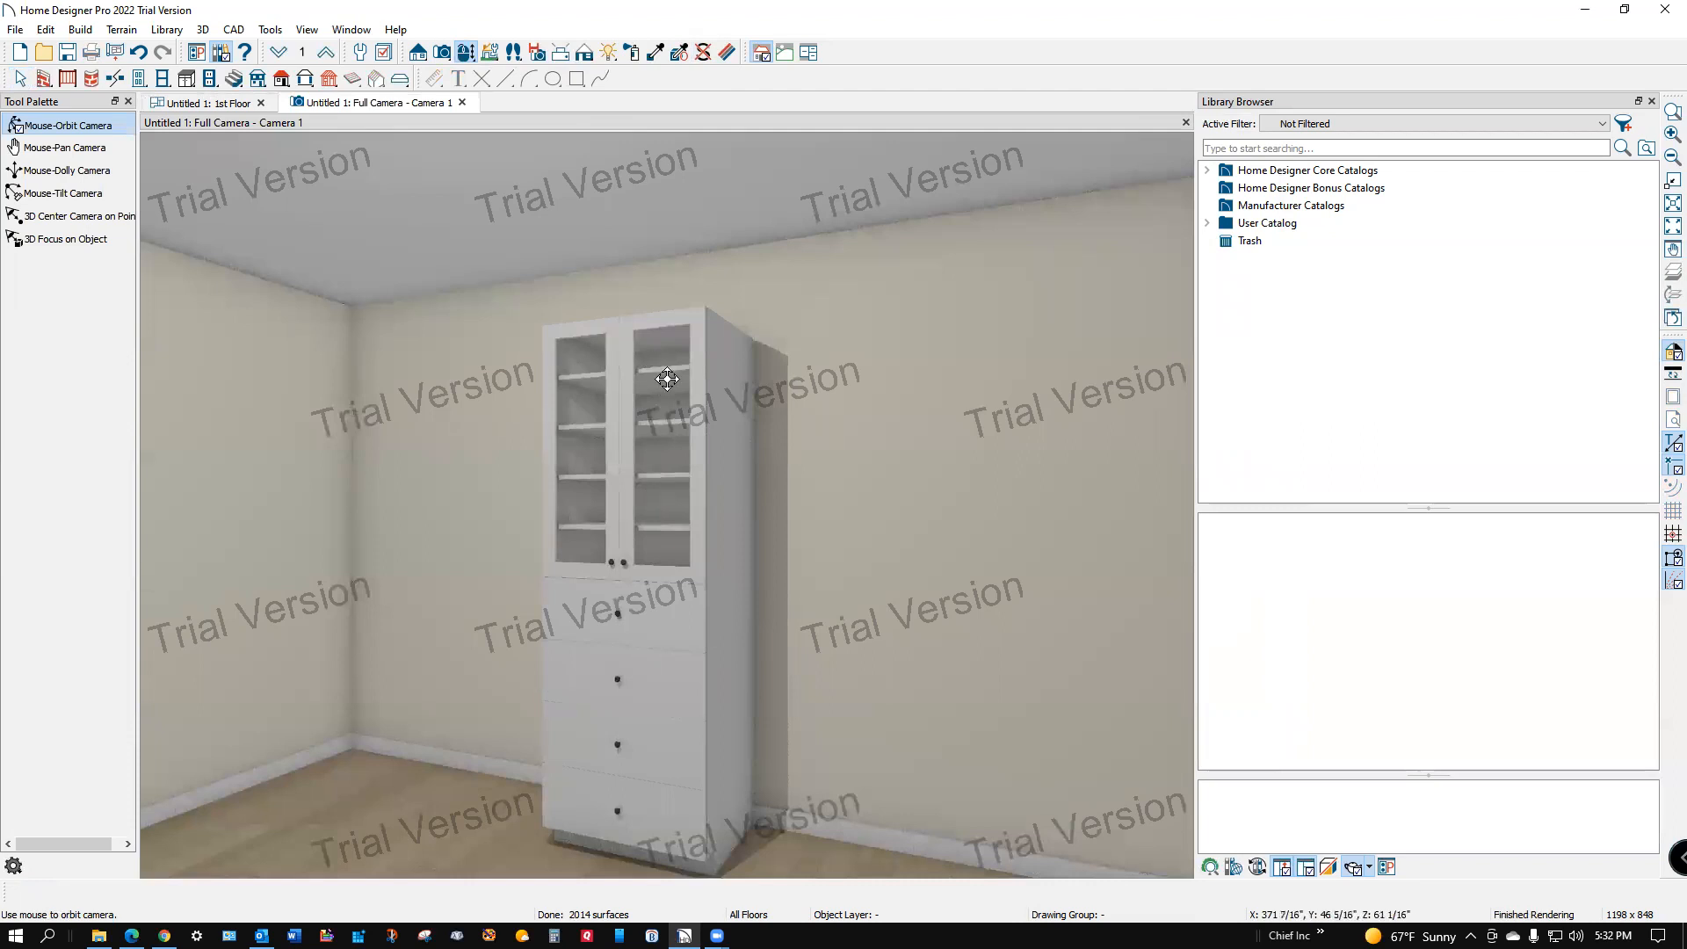